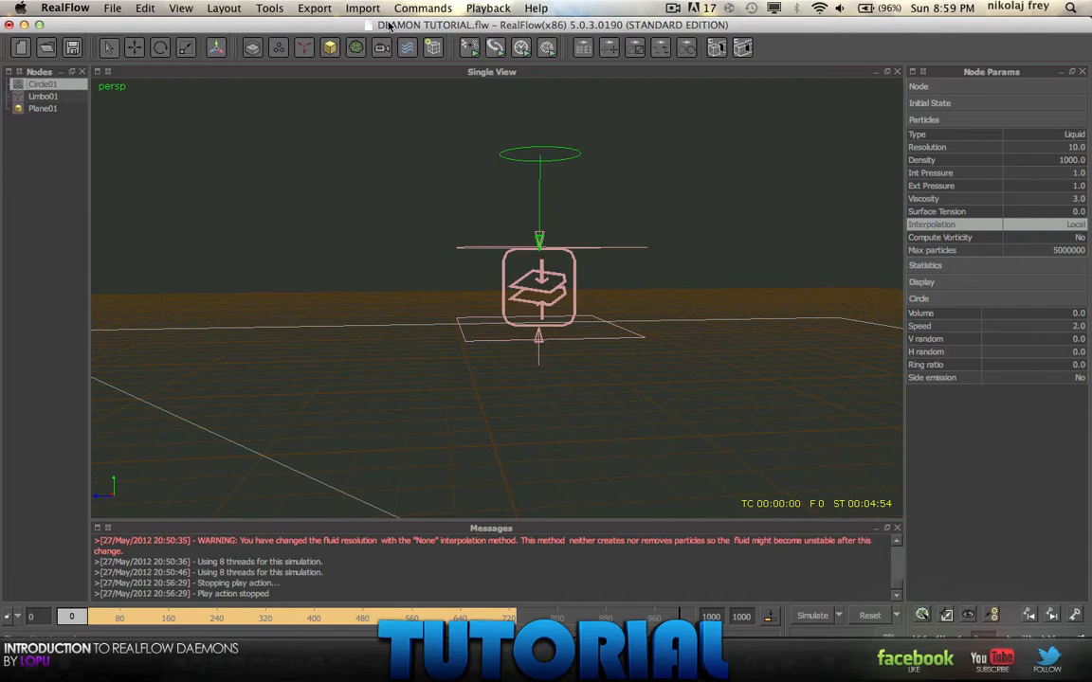
Dismiss the daemon list and select Limbo01 to show its force settings
{"action": "left_click", "coordinate": [303, 48]}
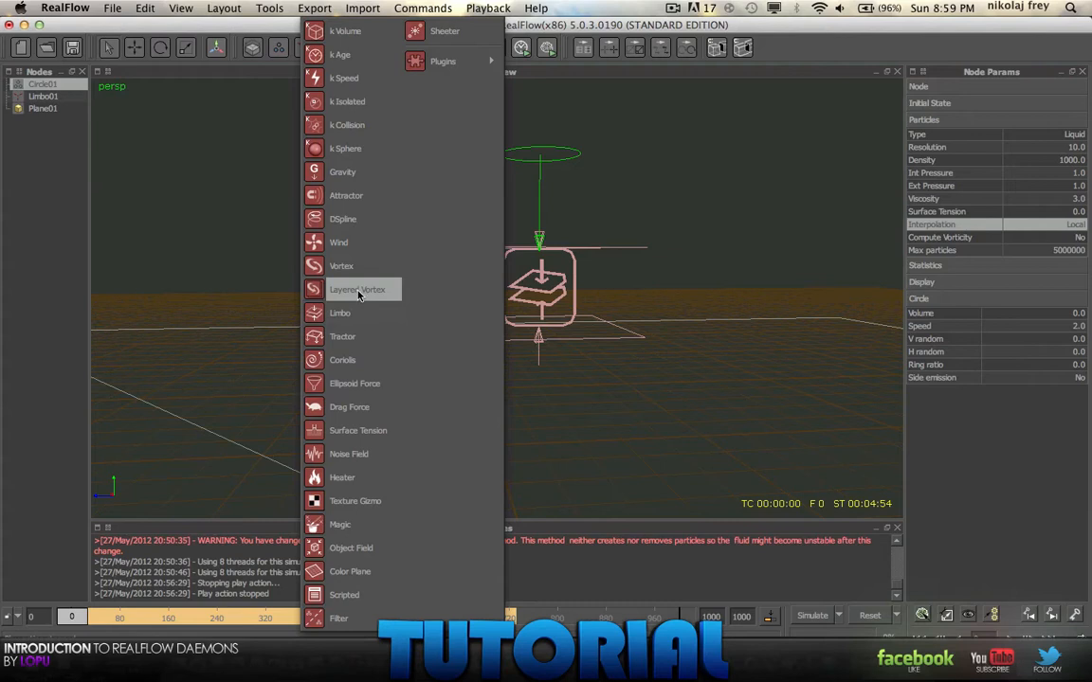
{"action": "left_click", "coordinate": [183, 28]}
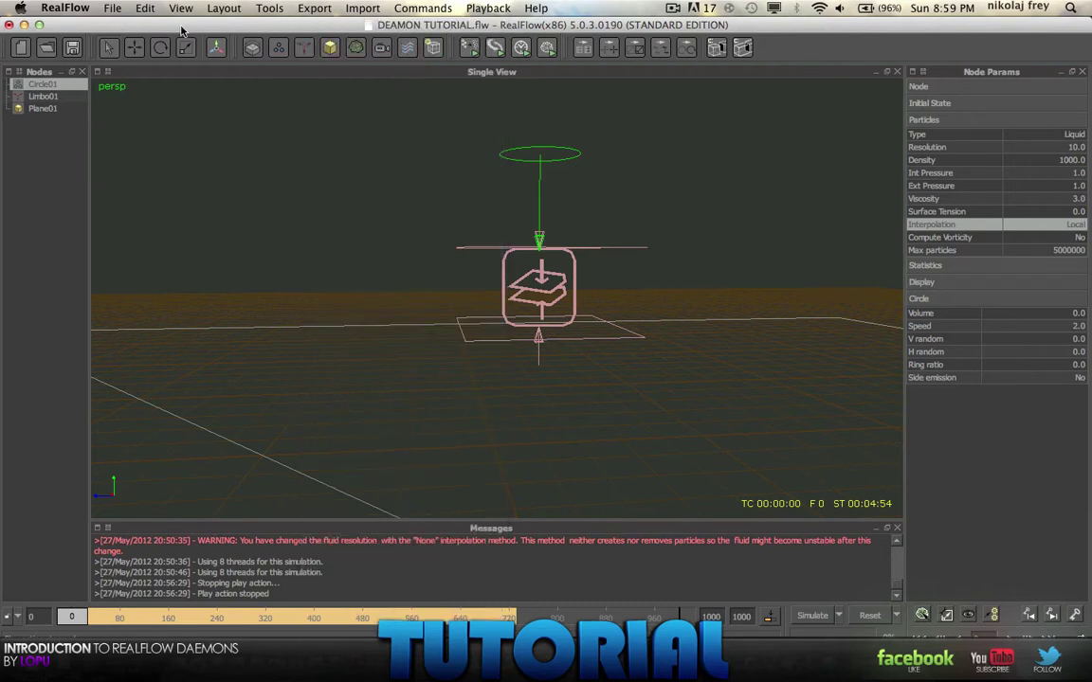
{"action": "left_click", "coordinate": [42, 97]}
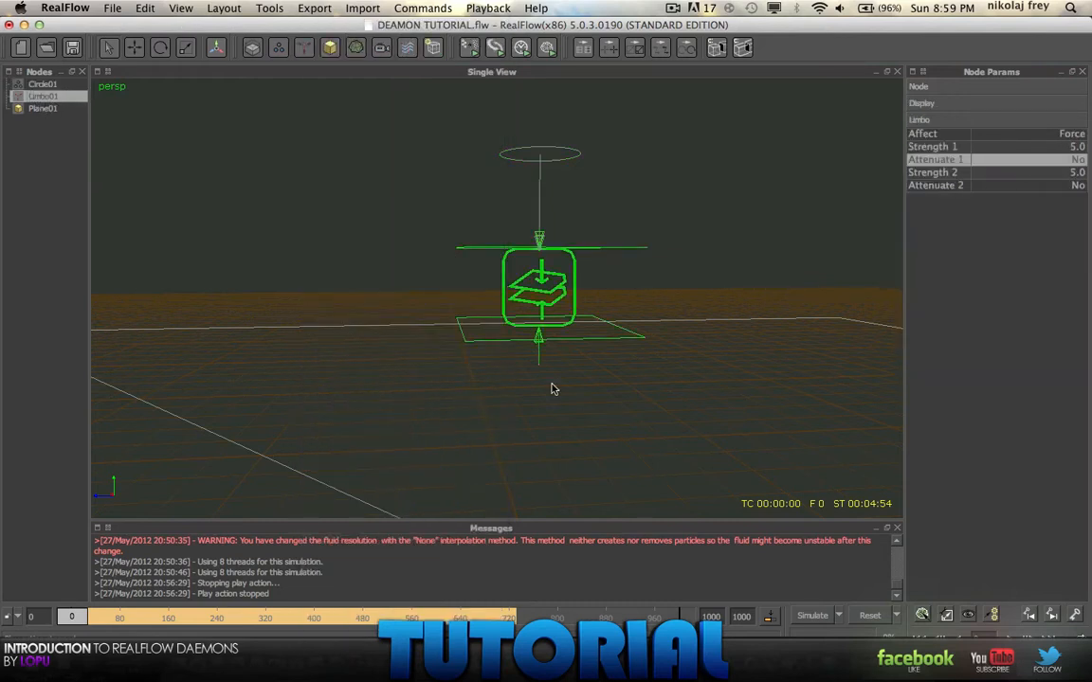
Orbit the viewport around the Limbo daemon from high and low angles
{"action": "mouse_move", "coordinate": [490, 329]}
{"action": "left_mouse_down", "text": "alt"}
{"action": "mouse_move", "coordinate": [512, 190]}
{"action": "mouse_move", "coordinate": [631, 236]}
{"action": "mouse_move", "coordinate": [284, 251]}
{"action": "mouse_move", "coordinate": [576, 260]}
{"action": "mouse_move", "coordinate": [415, 231]}
{"action": "left_mouse_up", "text": "alt"}
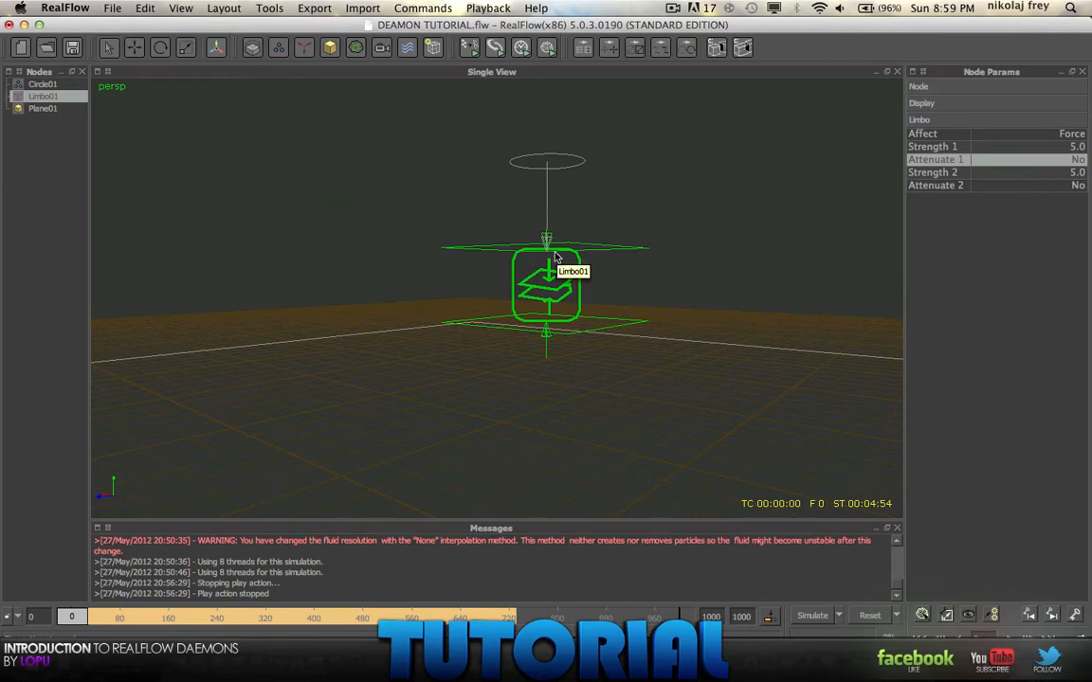
{"action": "left_click_drag", "start_coordinate": [602, 250], "coordinate": [590, 199], "text": "alt"}
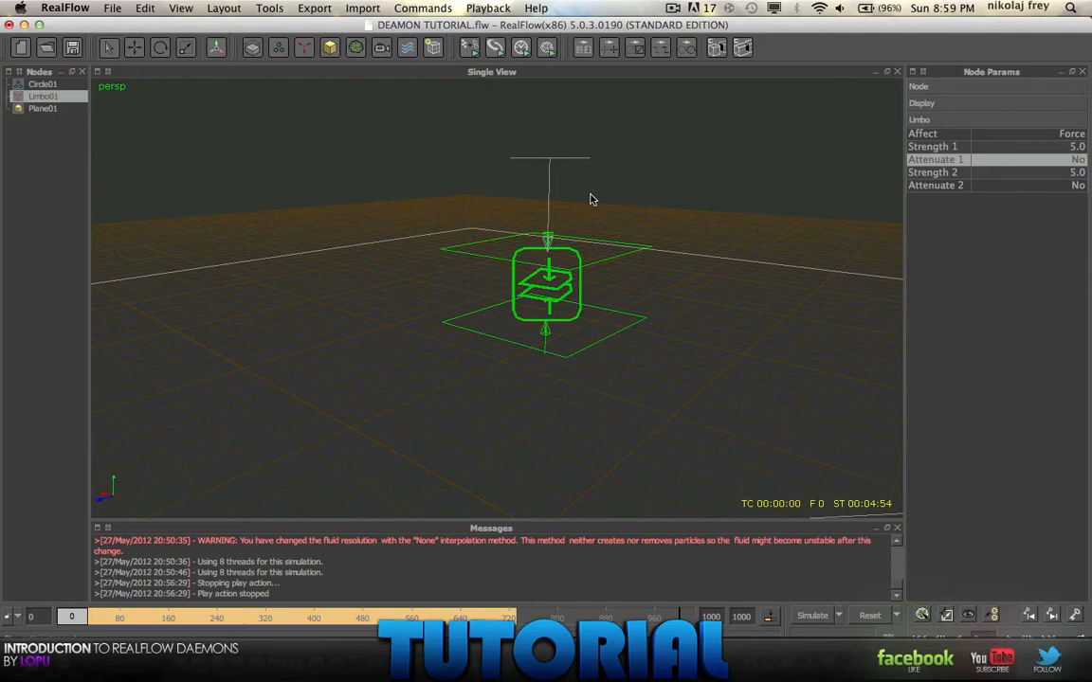
{"action": "left_click_drag", "start_coordinate": [578, 302], "coordinate": [534, 413], "text": "alt"}
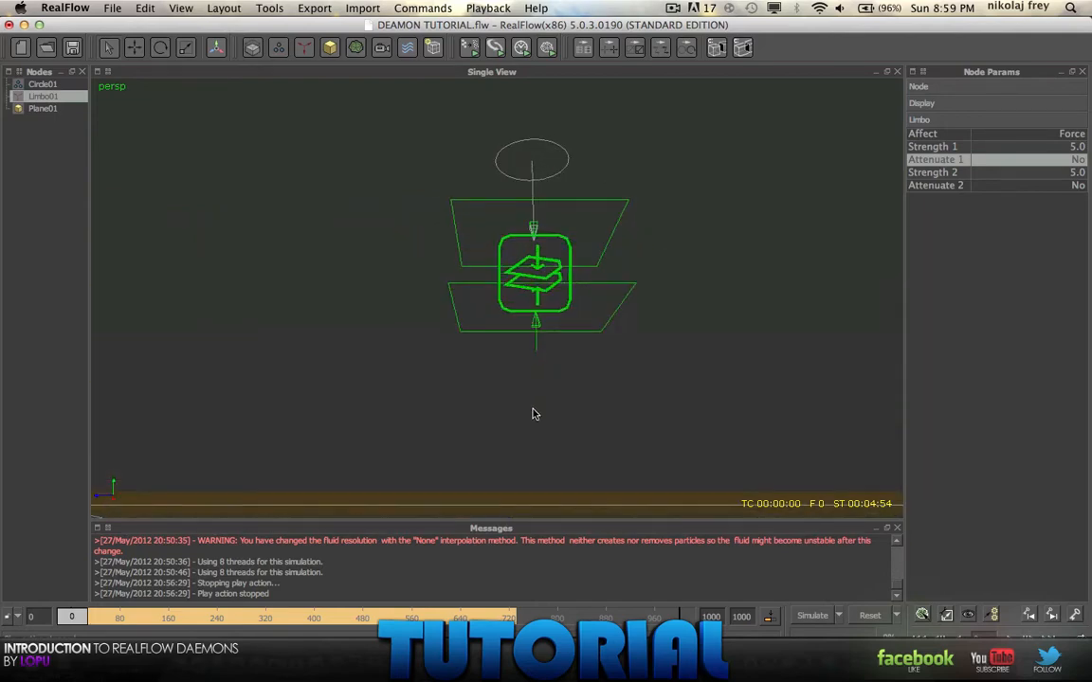
{"action": "left_click_drag", "start_coordinate": [534, 371], "coordinate": [548, 446], "text": "alt"}
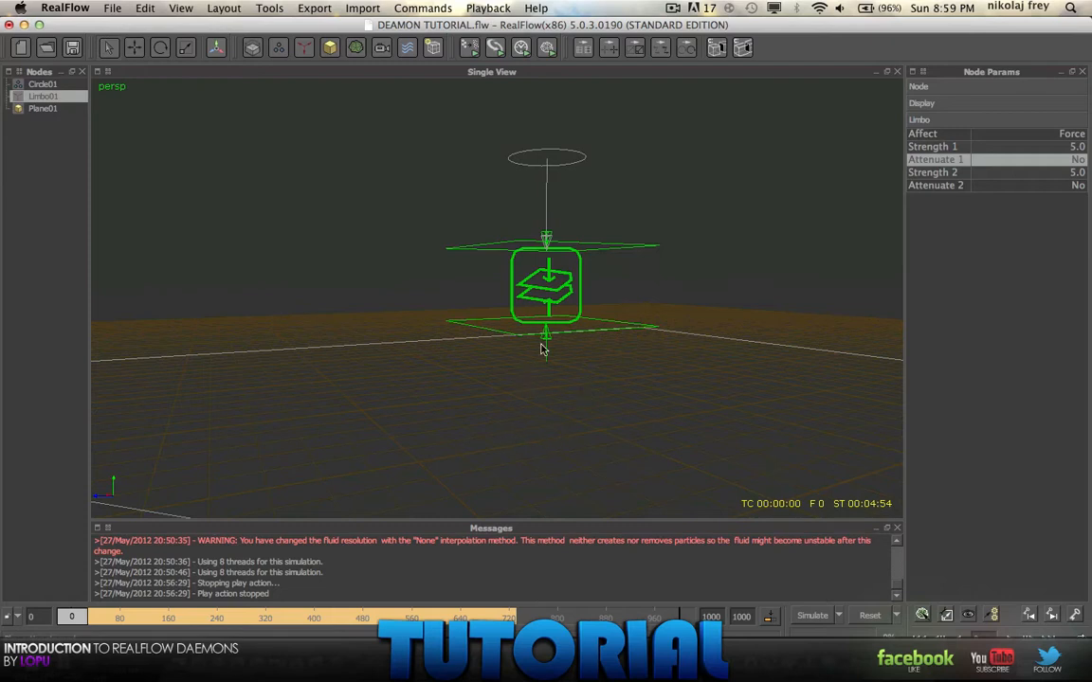
{"action": "left_click_drag", "start_coordinate": [543, 349], "coordinate": [501, 331], "text": "alt"}
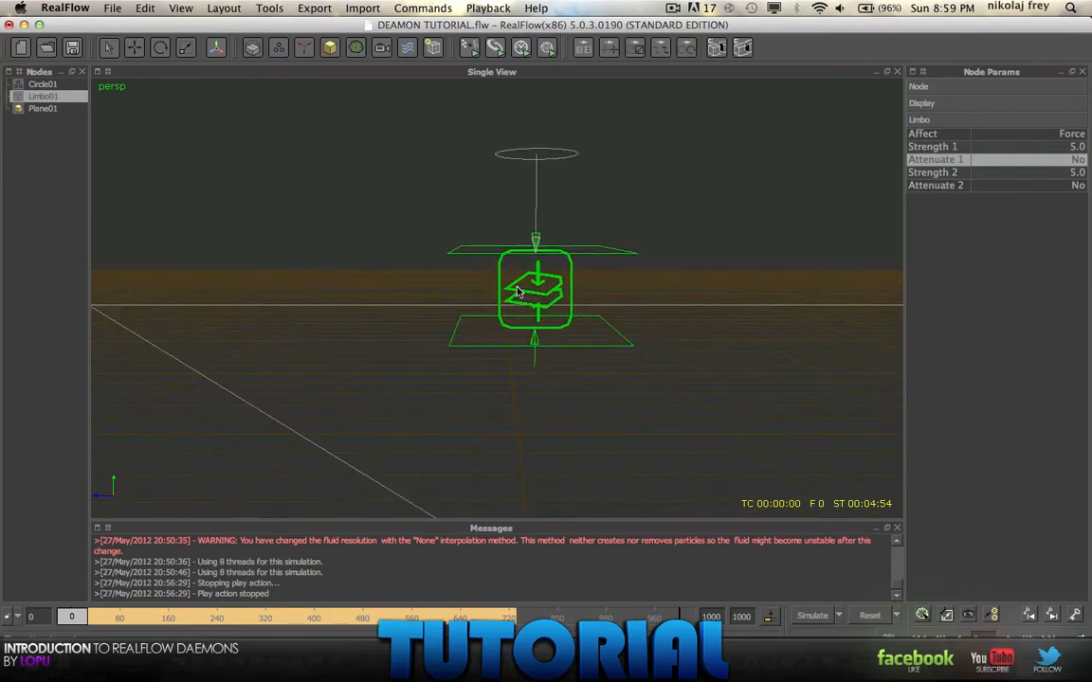
{"action": "left_click_drag", "start_coordinate": [582, 291], "coordinate": [811, 438], "text": "alt"}
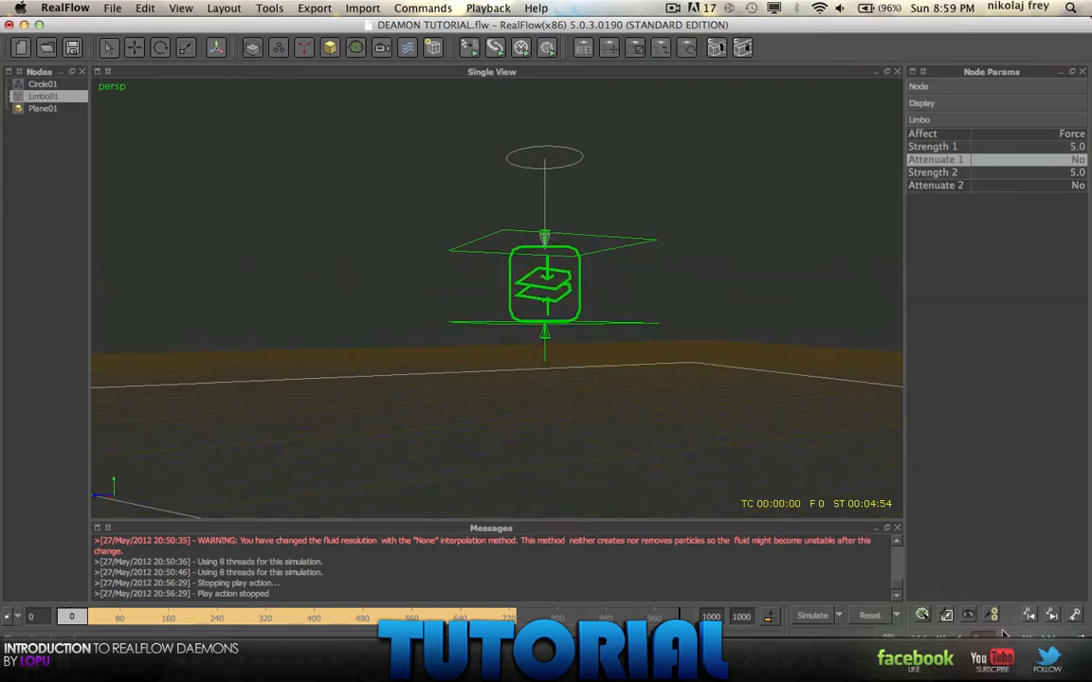
Run the simulation and watch the liquid pour into a funnel over the Limbo daemon
{"action": "key", "text": "a"}
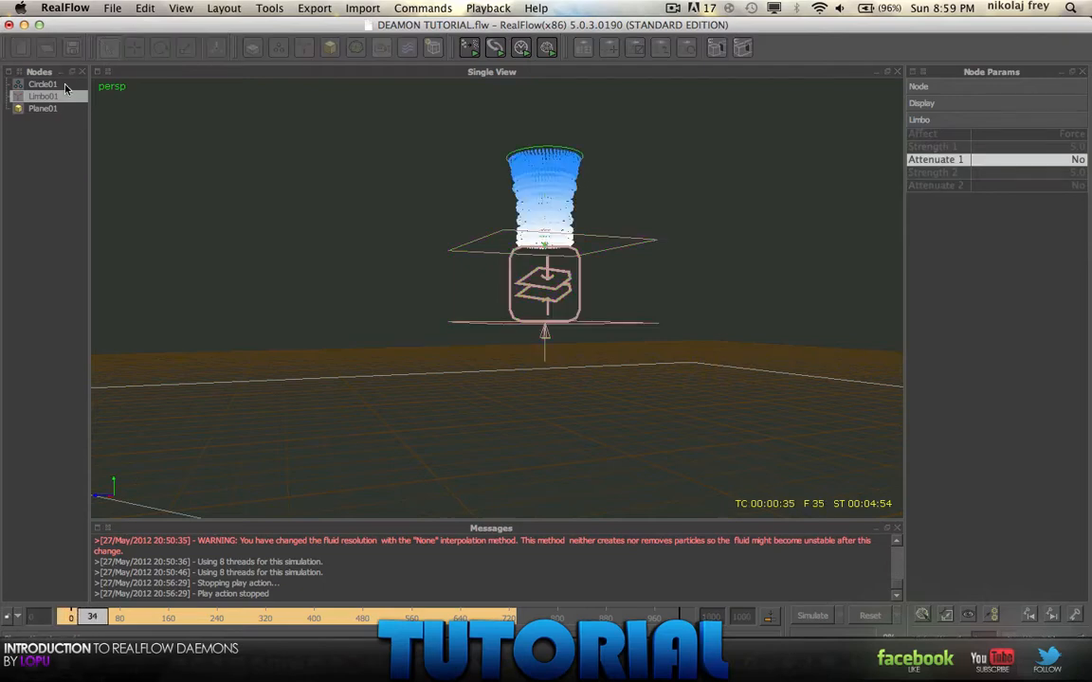
{"action": "mouse_move", "coordinate": [582, 338]}
{"action": "left_mouse_down", "text": "alt"}
{"action": "mouse_move", "coordinate": [248, 313]}
{"action": "mouse_move", "coordinate": [525, 294]}
{"action": "left_mouse_up", "text": "alt"}
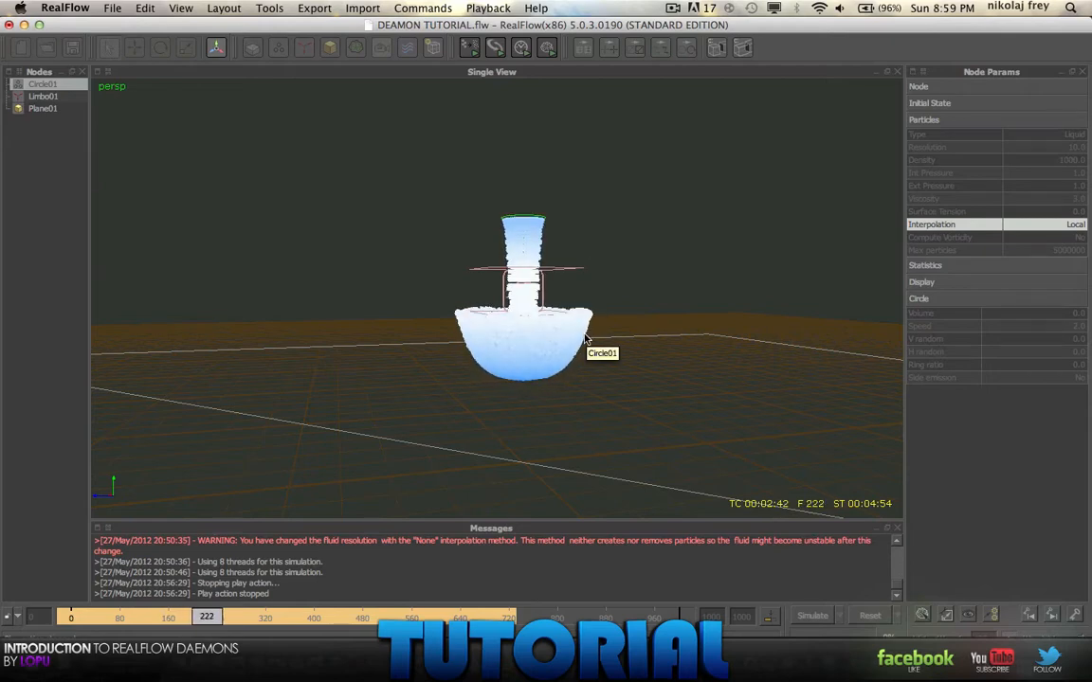
{"action": "mouse_move", "coordinate": [579, 318]}
{"action": "left_mouse_down", "text": "alt"}
{"action": "mouse_move", "coordinate": [338, 301]}
{"action": "mouse_move", "coordinate": [559, 342]}
{"action": "mouse_move", "coordinate": [528, 272]}
{"action": "mouse_move", "coordinate": [612, 408]}
{"action": "mouse_move", "coordinate": [512, 313]}
{"action": "mouse_move", "coordinate": [426, 324]}
{"action": "left_mouse_up", "text": "alt"}
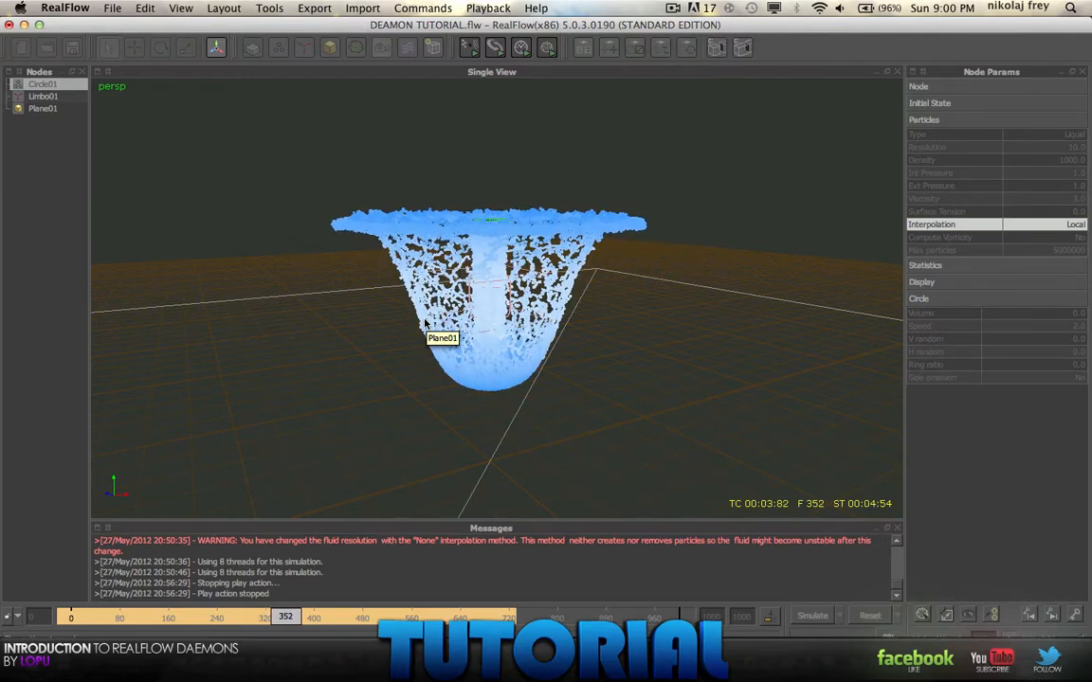
{"action": "mouse_move", "coordinate": [427, 322]}
{"action": "left_mouse_down", "text": "alt"}
{"action": "mouse_move", "coordinate": [479, 303]}
{"action": "mouse_move", "coordinate": [403, 280]}
{"action": "mouse_move", "coordinate": [460, 283]}
{"action": "mouse_move", "coordinate": [301, 286]}
{"action": "mouse_move", "coordinate": [233, 265]}
{"action": "mouse_move", "coordinate": [285, 227]}
{"action": "mouse_move", "coordinate": [219, 224]}
{"action": "mouse_move", "coordinate": [285, 227]}
{"action": "left_mouse_up", "text": "alt"}
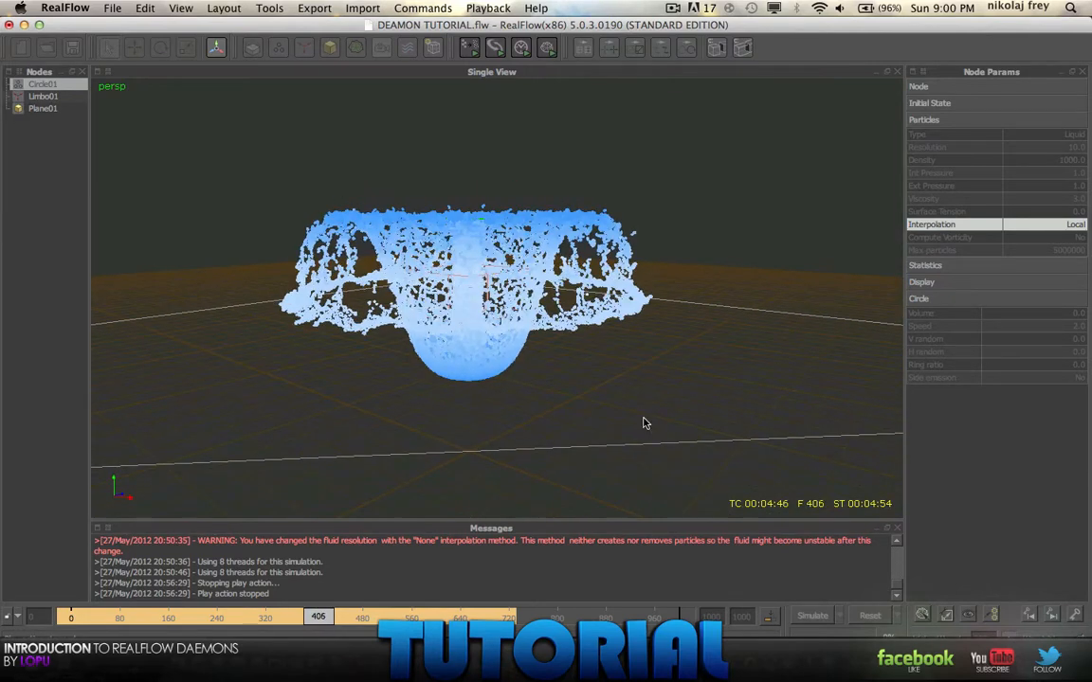
Stop the simulation, scrub the timeline to frame 687 and view the splash from above
{"action": "left_click", "coordinate": [946, 616]}
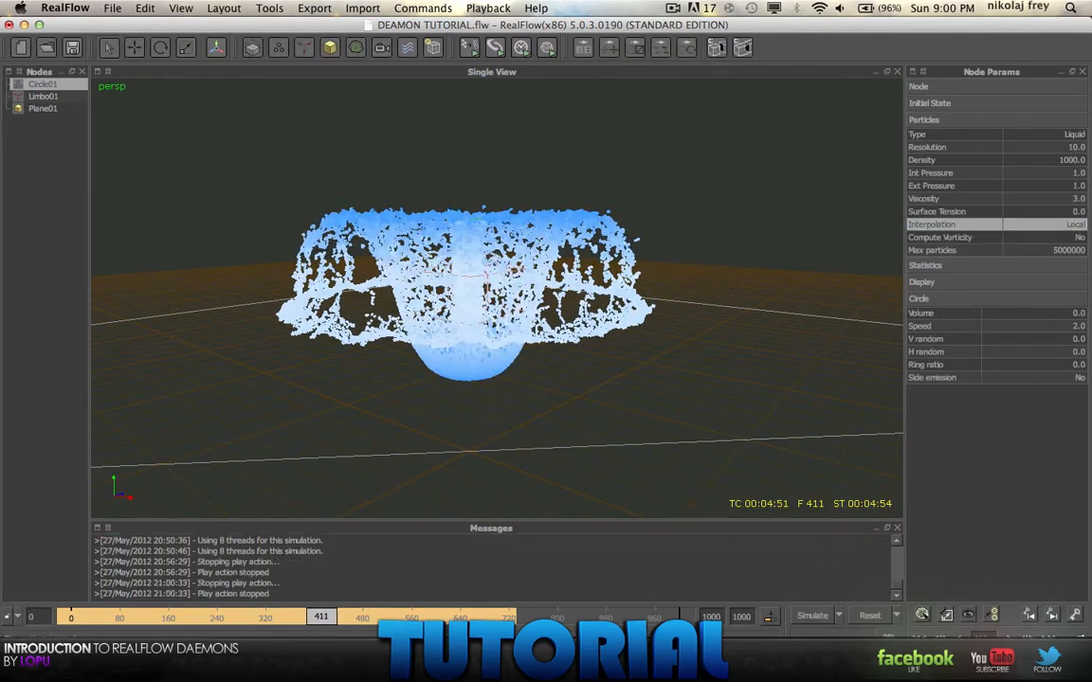
{"action": "left_click_drag", "start_coordinate": [322, 618], "coordinate": [490, 618]}
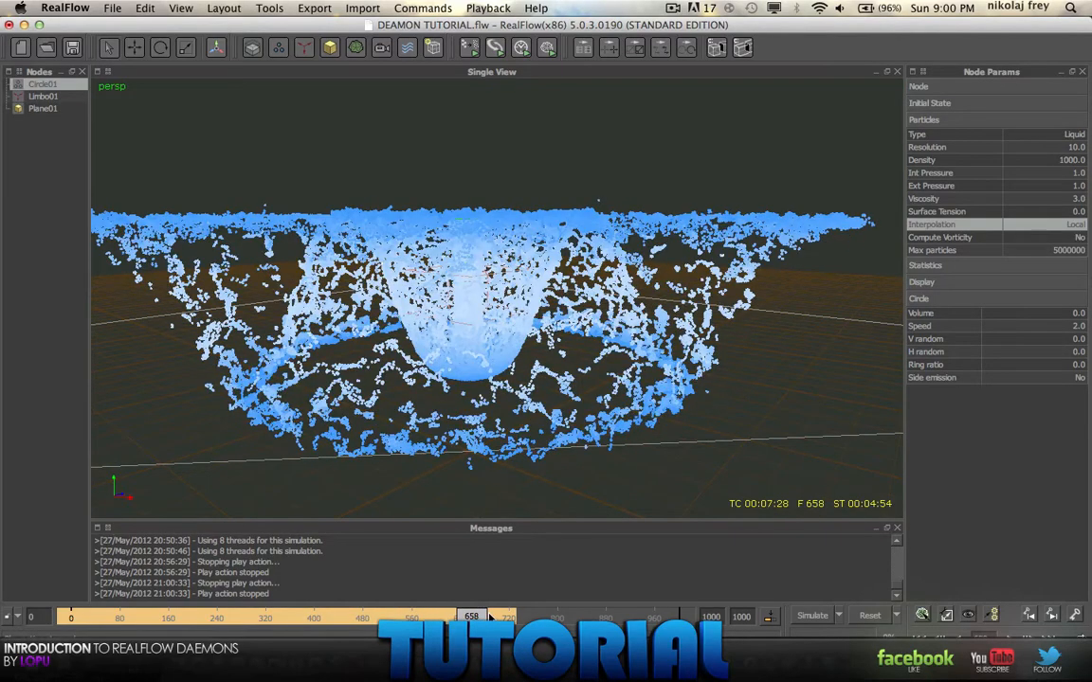
{"action": "left_click_drag", "start_coordinate": [493, 379], "coordinate": [493, 237], "text": "alt"}
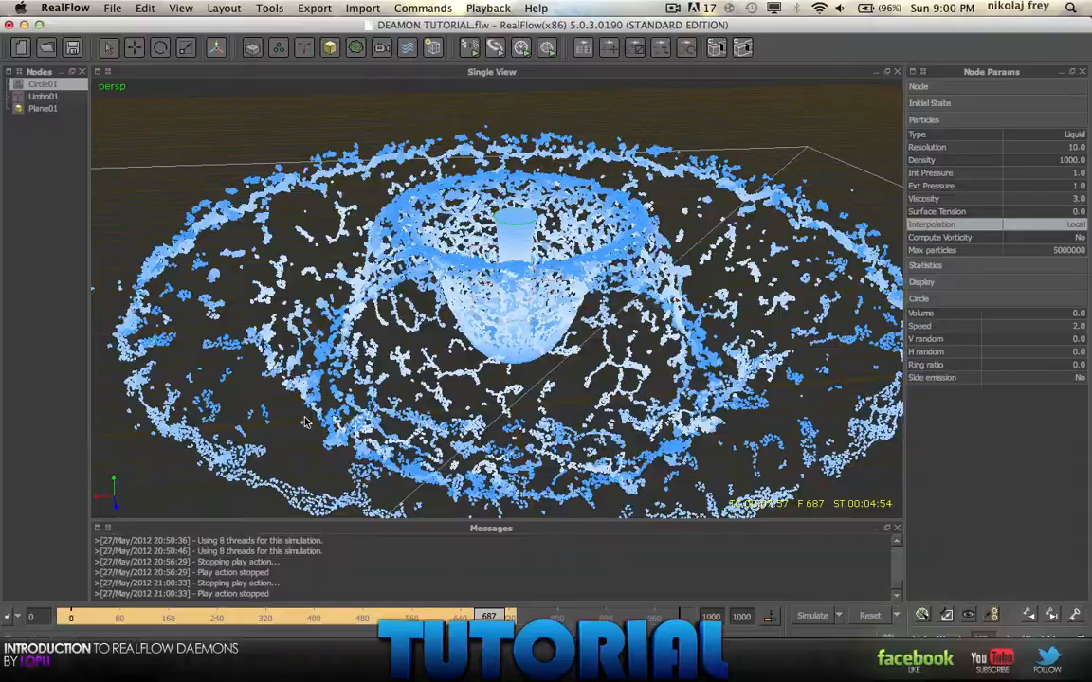
{"action": "left_click_drag", "start_coordinate": [336, 436], "coordinate": [303, 379], "text": "alt"}
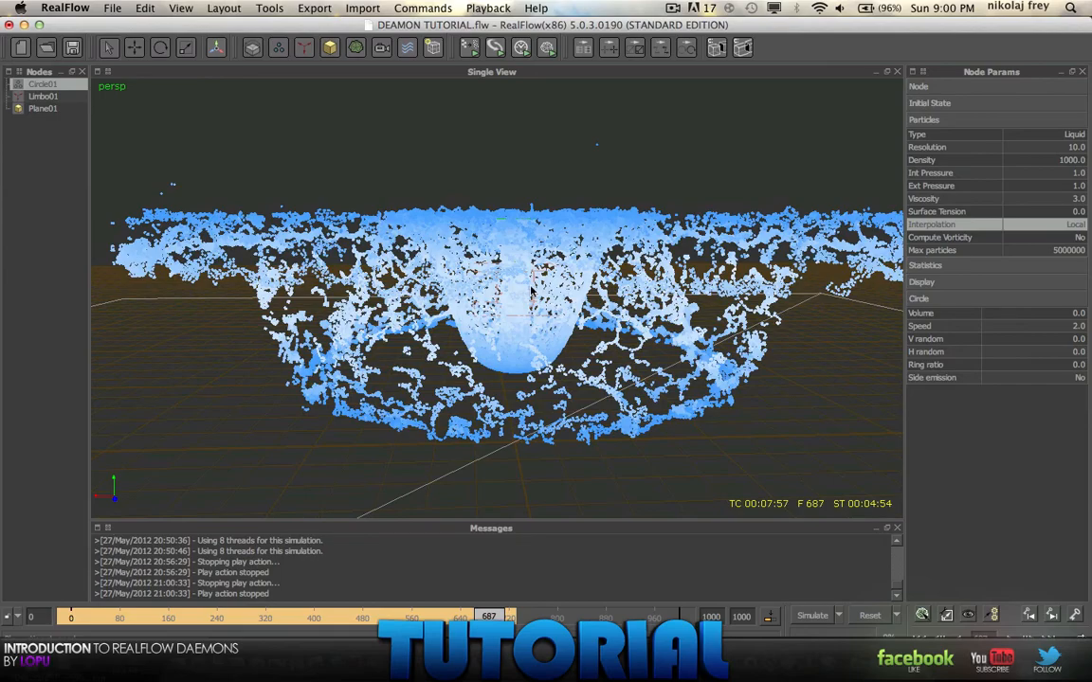
Orbit below and around the splash rings, then zoom out to the whole fountain
{"action": "left_click_drag", "start_coordinate": [532, 294], "coordinate": [510, 349], "text": "alt"}
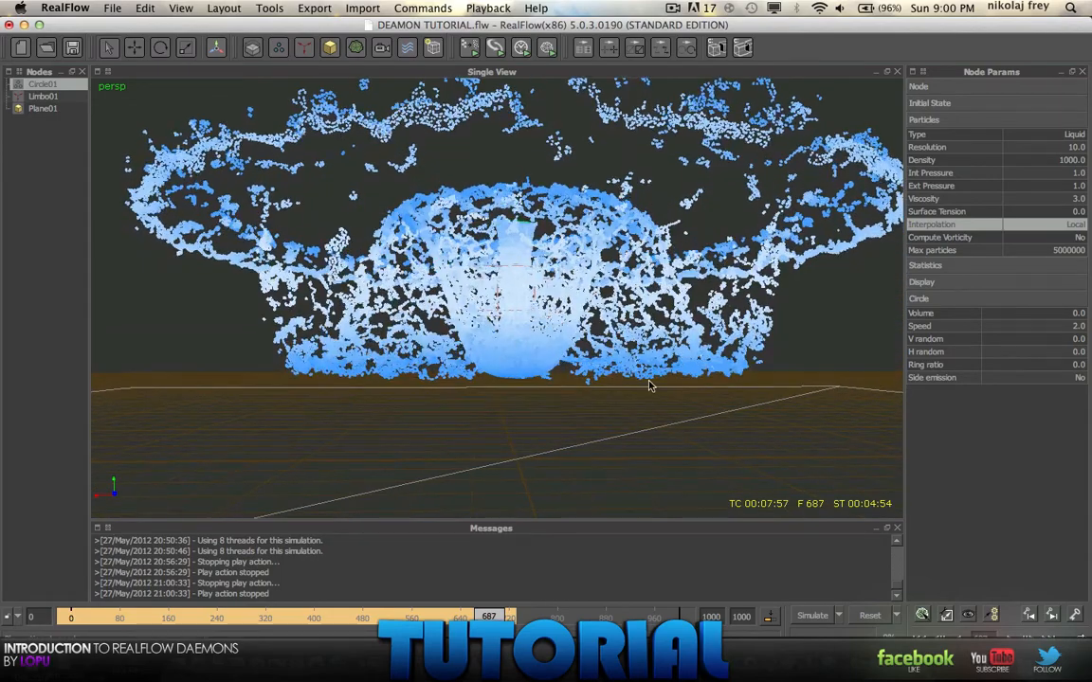
{"action": "mouse_move", "coordinate": [649, 386]}
{"action": "left_mouse_down", "text": "alt"}
{"action": "mouse_move", "coordinate": [569, 237]}
{"action": "mouse_move", "coordinate": [430, 249]}
{"action": "mouse_move", "coordinate": [523, 374]}
{"action": "left_mouse_up", "text": "alt"}
{"action": "scroll", "coordinate": [568, 237], "scroll_direction": "down", "scroll_amount": 5}
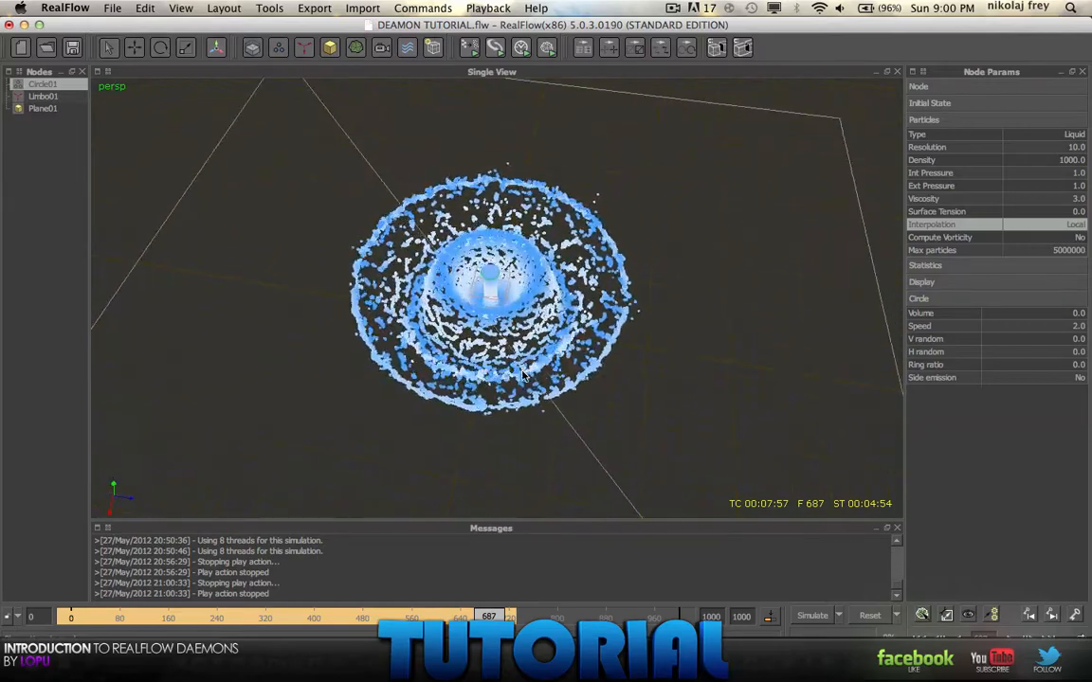
{"action": "mouse_move", "coordinate": [522, 375]}
{"action": "left_mouse_down", "text": "alt"}
{"action": "mouse_move", "coordinate": [481, 284]}
{"action": "mouse_move", "coordinate": [493, 323]}
{"action": "left_mouse_up", "text": "alt"}
{"action": "scroll", "coordinate": [482, 284], "scroll_direction": "up", "scroll_amount": 4}
{"action": "scroll", "coordinate": [493, 323], "scroll_direction": "down", "scroll_amount": 5}
{"action": "scroll", "coordinate": [512, 336], "scroll_direction": "up", "scroll_amount": 6}
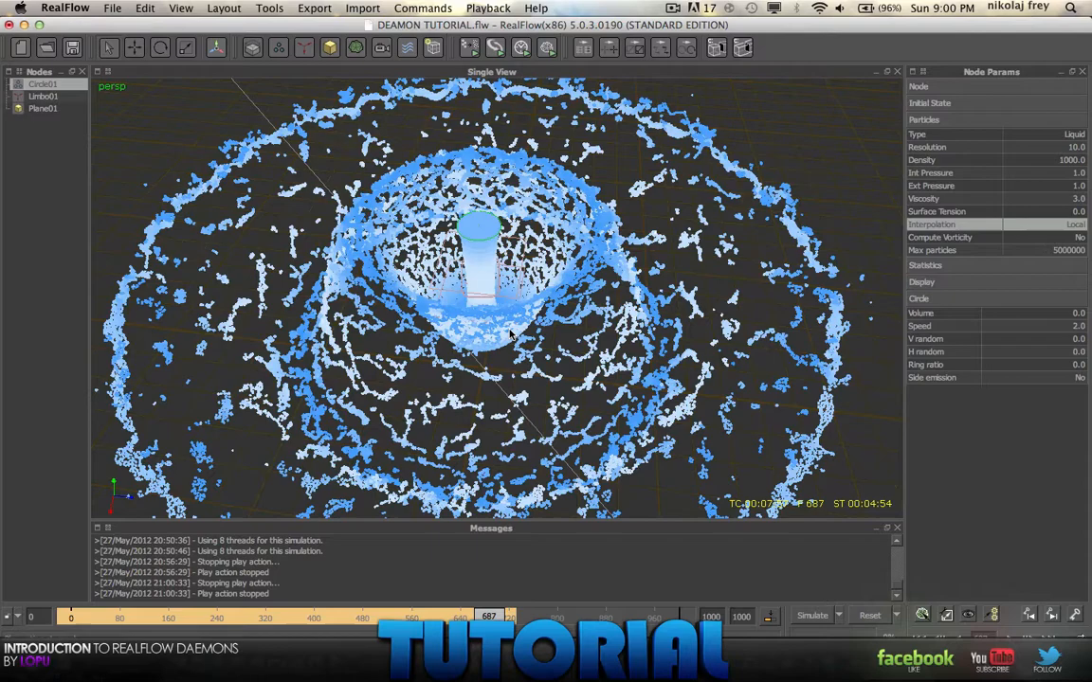
{"action": "scroll", "coordinate": [512, 334], "scroll_direction": "down", "scroll_amount": 5}
{"action": "left_click_drag", "start_coordinate": [512, 333], "coordinate": [507, 343], "text": "alt"}
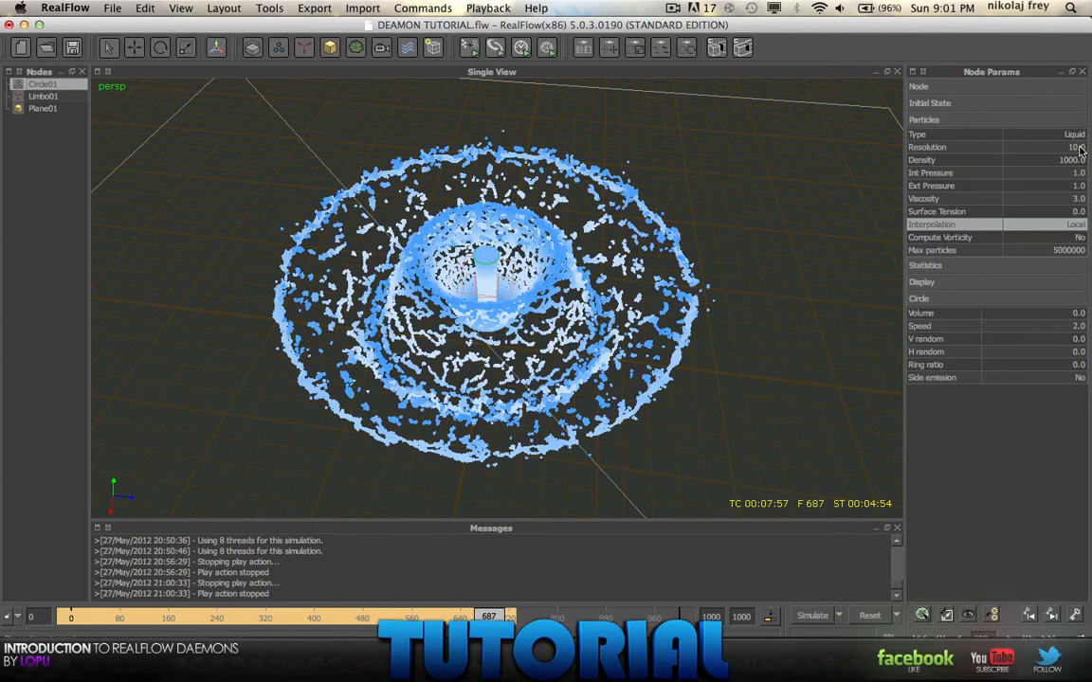
Set Circle01's Resolution to 1.0 and reset the simulation to frame 0
{"action": "double_click", "coordinate": [1076, 148]}
{"action": "key", "text": "BackSpace"}
{"action": "type", "text": "1"}
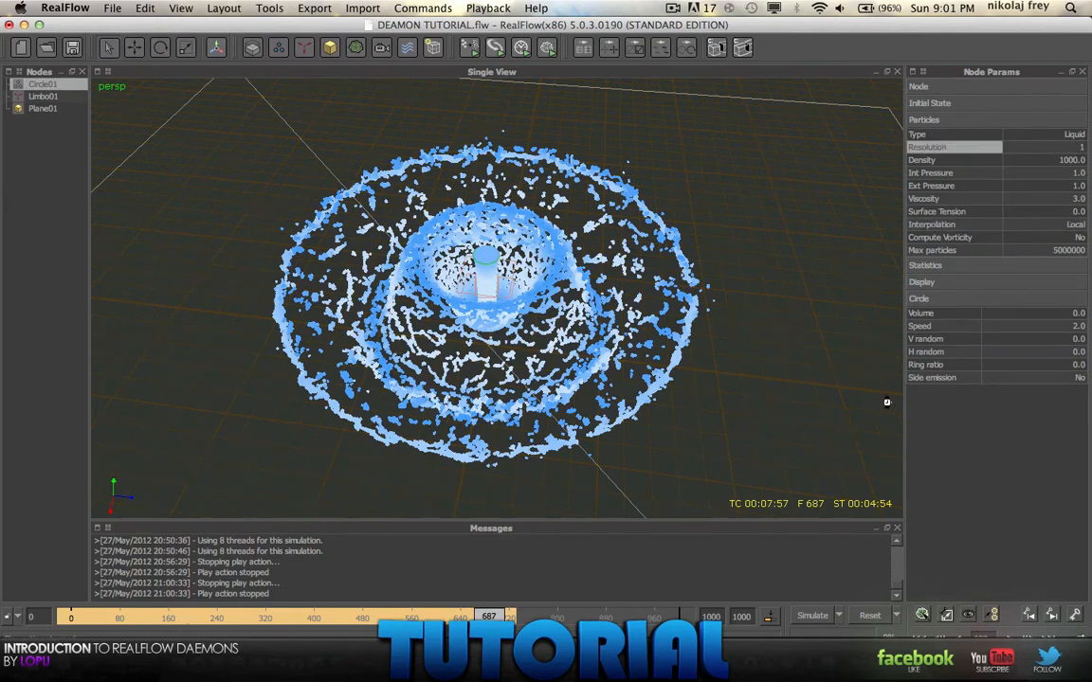
{"action": "key", "text": "Return"}
{"action": "left_click", "coordinate": [874, 617]}
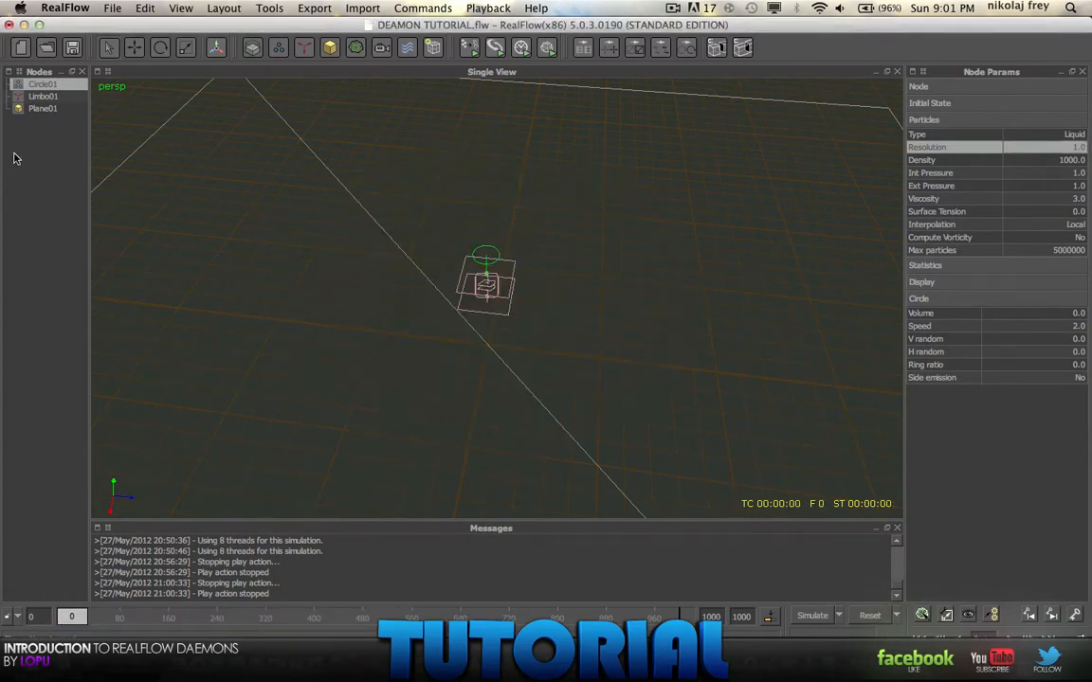
Look closely at the Limbo daemon, then select the Circle01 emitter
{"action": "left_click", "coordinate": [44, 96]}
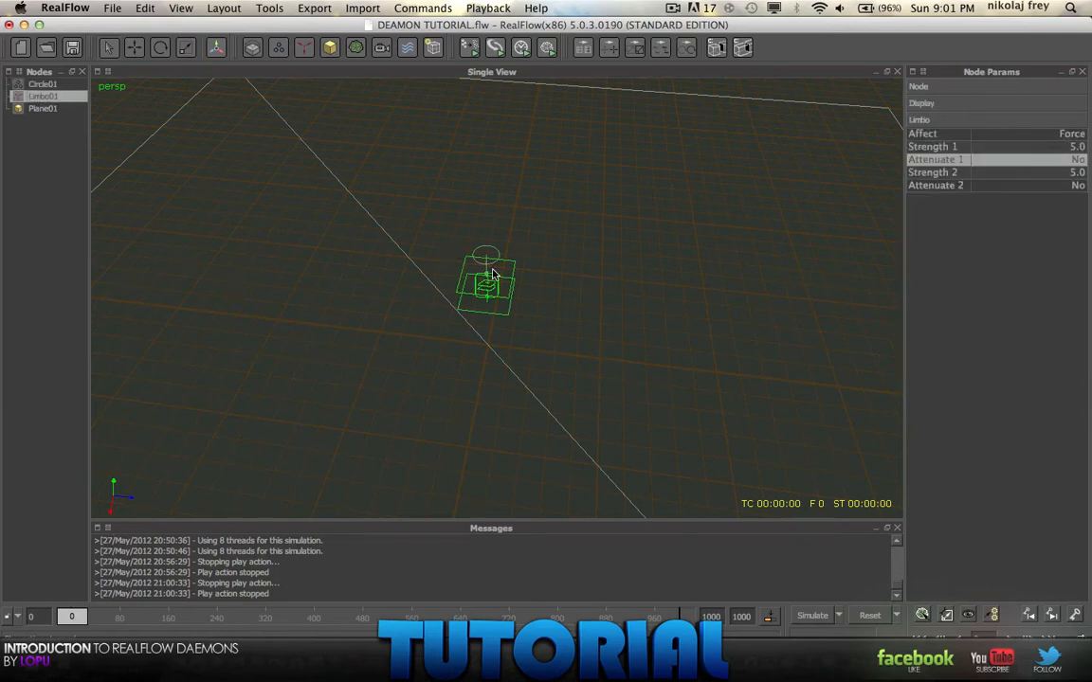
{"action": "scroll", "coordinate": [493, 275], "scroll_direction": "up", "scroll_amount": 4}
{"action": "left_click_drag", "start_coordinate": [493, 275], "coordinate": [479, 238], "text": "alt"}
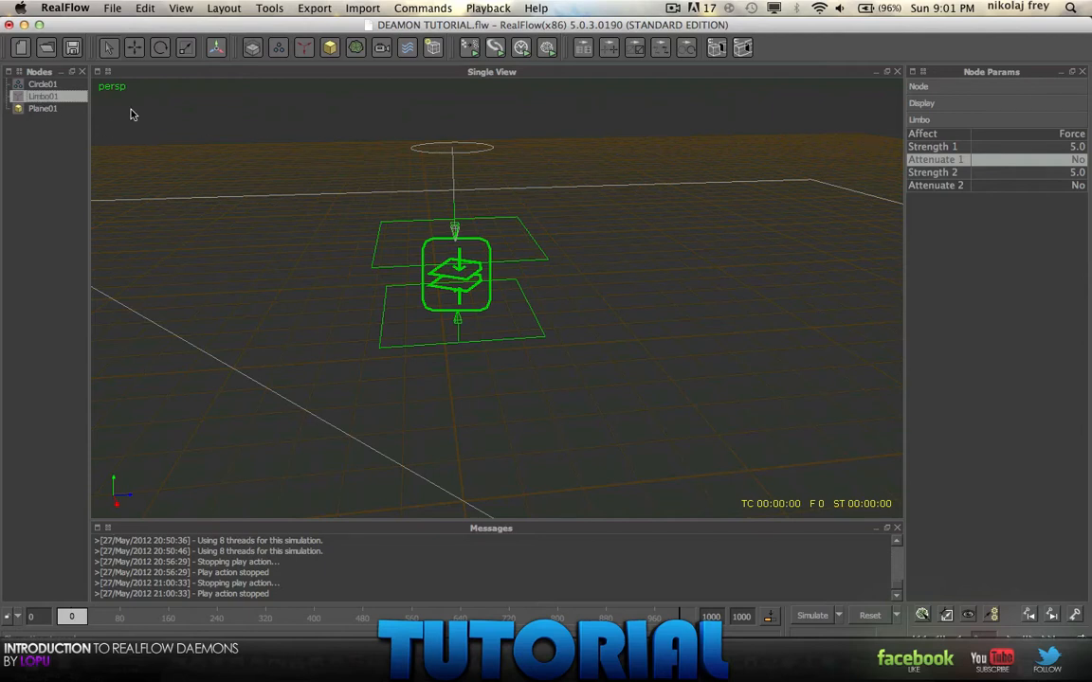
{"action": "left_click", "coordinate": [40, 84]}
Delete the circle emitter and add a cube, duplicated into Cube01 and Cube02
{"action": "key", "text": "Delete"}
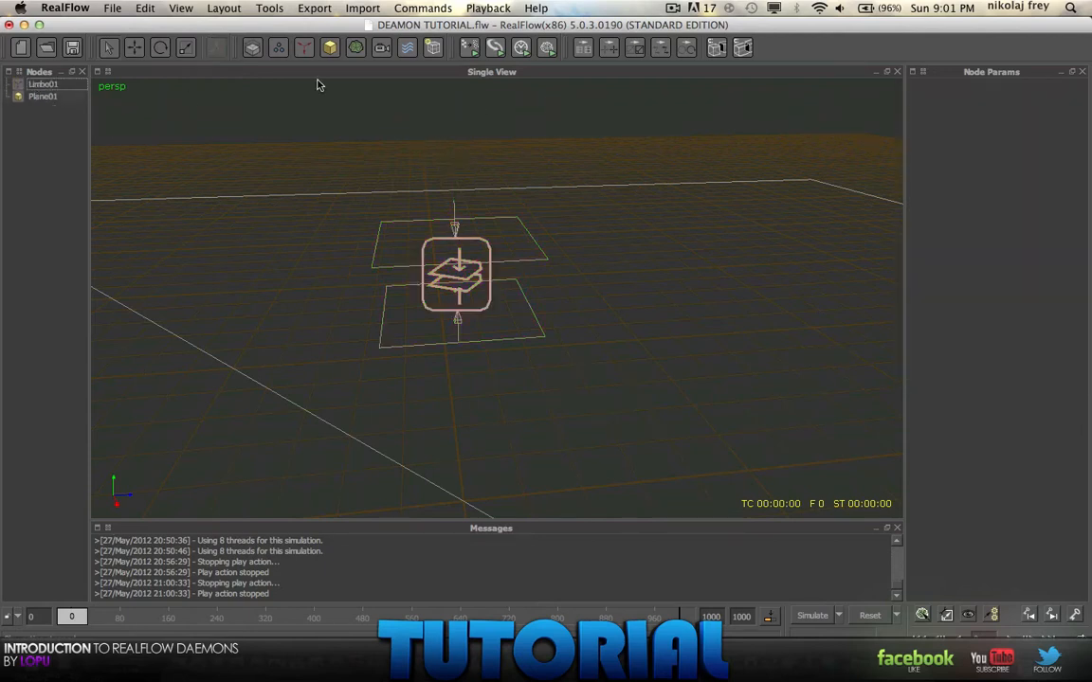
{"action": "left_click", "coordinate": [332, 49]}
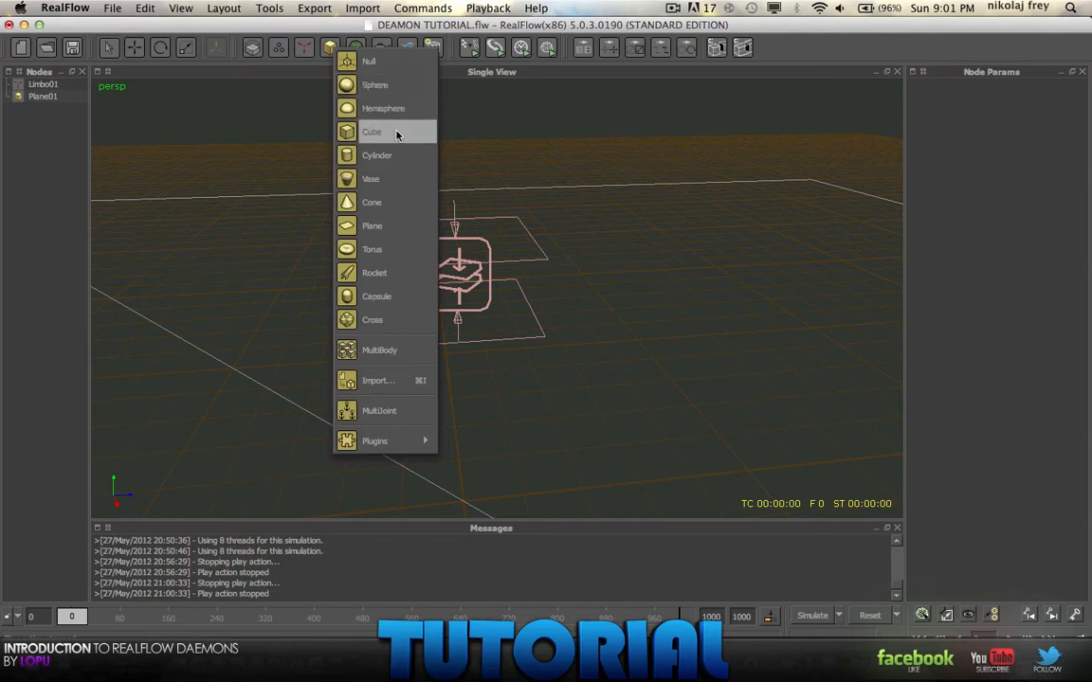
{"action": "left_click", "coordinate": [356, 119]}
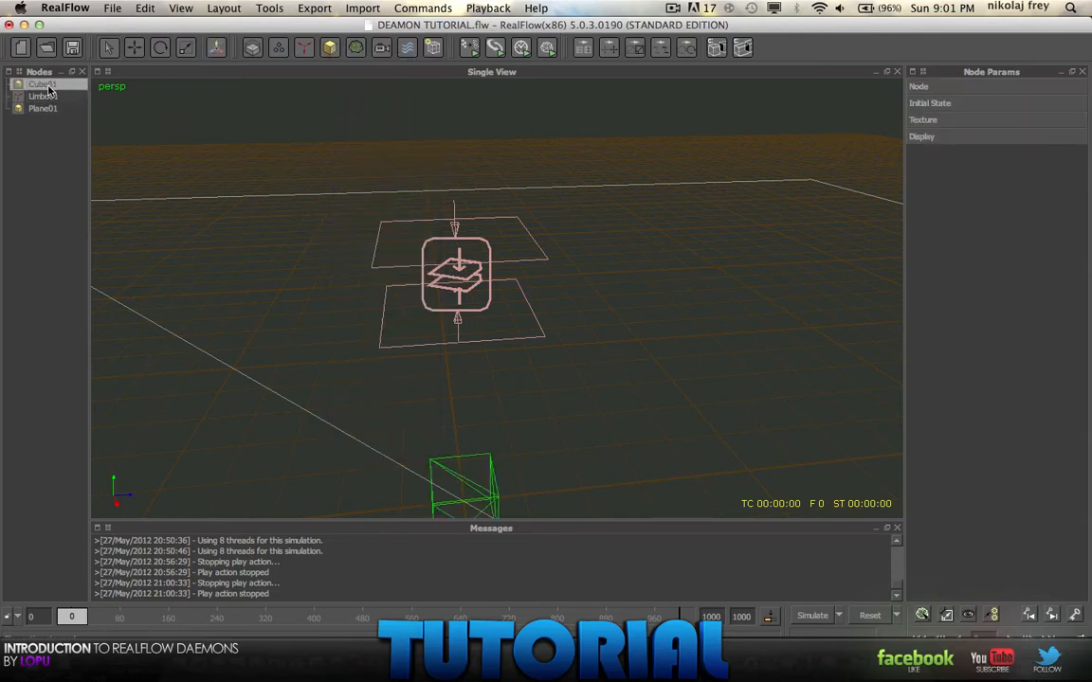
{"action": "key", "text": "ctrl+d"}
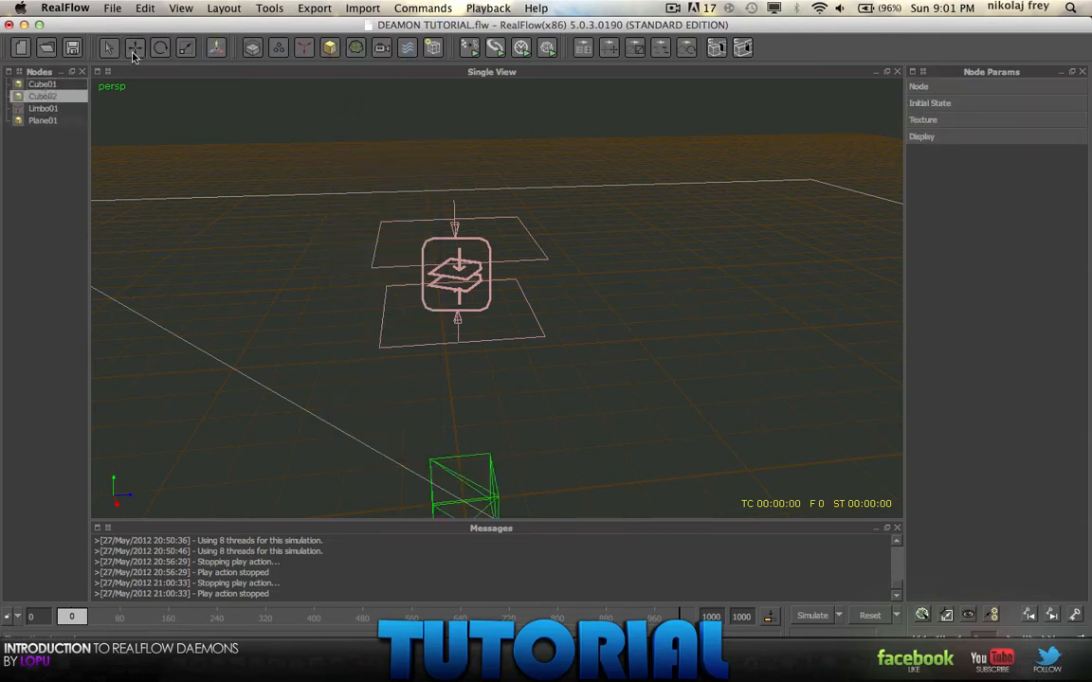
Raise Cube02 high above the Limbo daemon with the move gizmo
{"action": "left_click", "coordinate": [133, 50]}
{"action": "left_click_drag", "start_coordinate": [462, 436], "coordinate": [456, 102]}
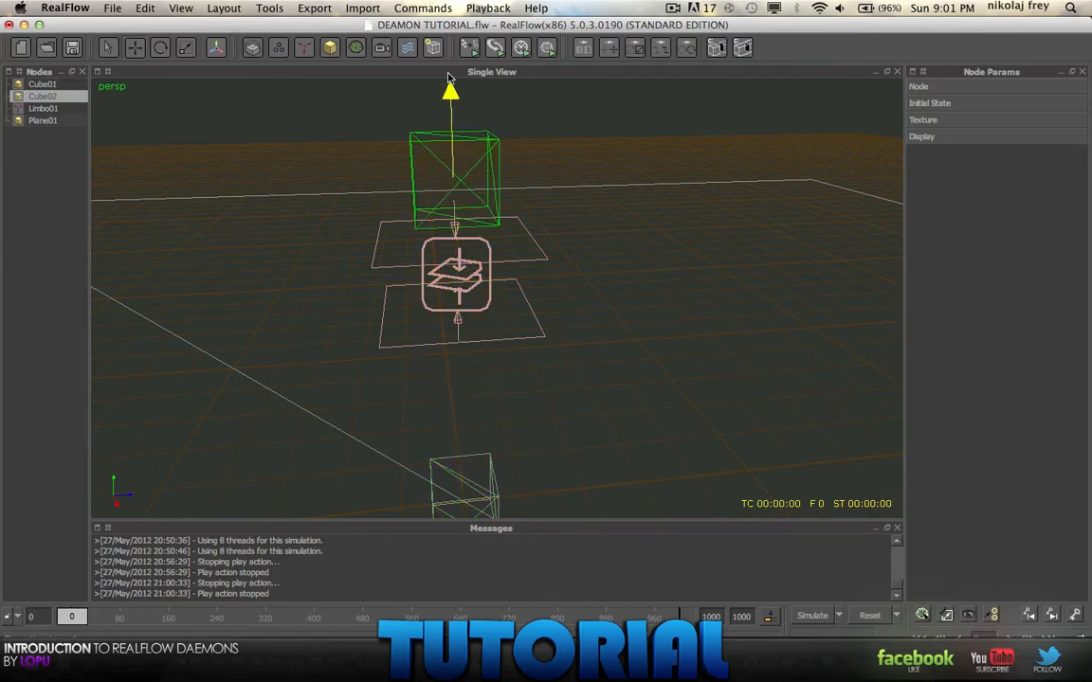
{"action": "middle_click_drag", "start_coordinate": [464, 189], "coordinate": [467, 242]}
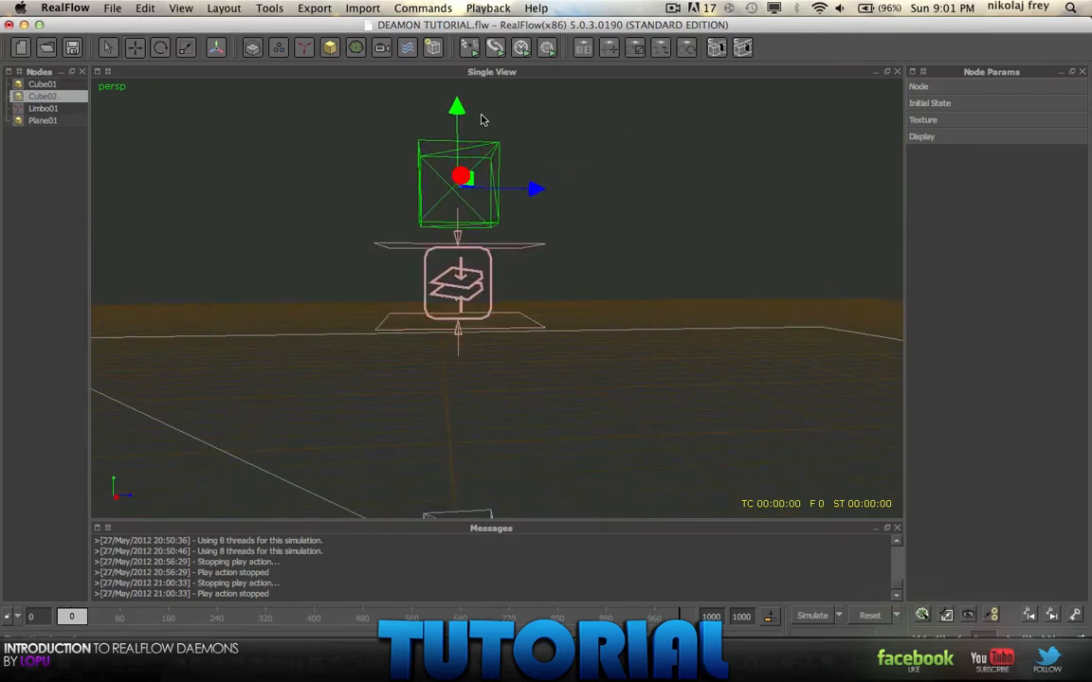
{"action": "left_click_drag", "start_coordinate": [457, 109], "coordinate": [457, 56]}
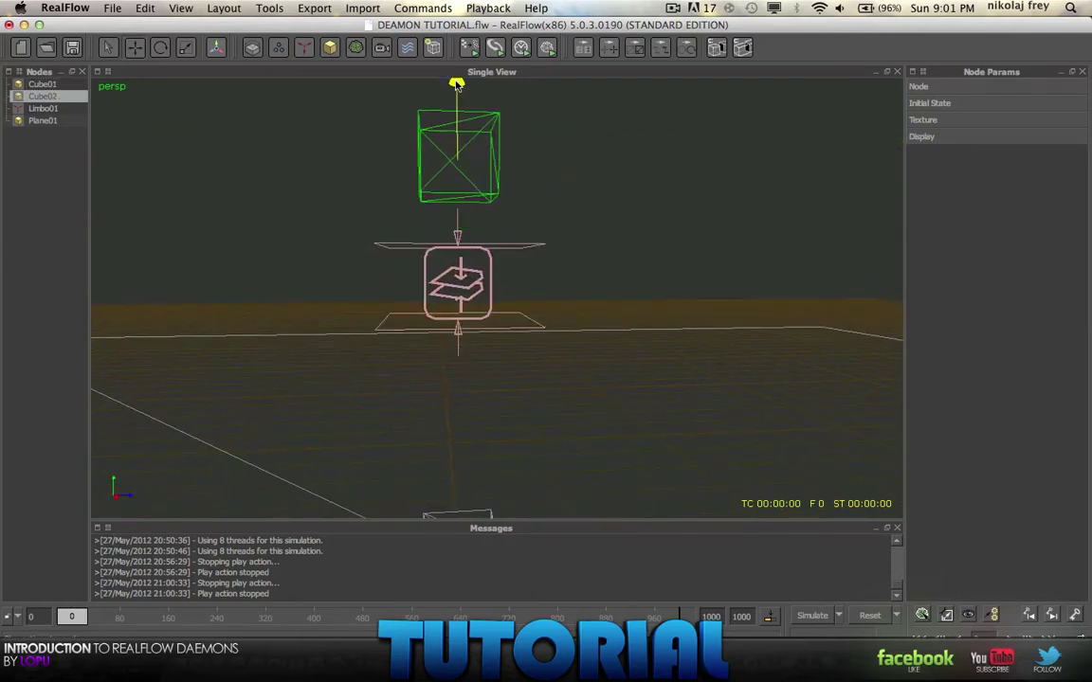
Raise Cube01 to sit just below the Limbo daemon
{"action": "left_click", "coordinate": [40, 84]}
{"action": "left_click_drag", "start_coordinate": [458, 483], "coordinate": [458, 417]}
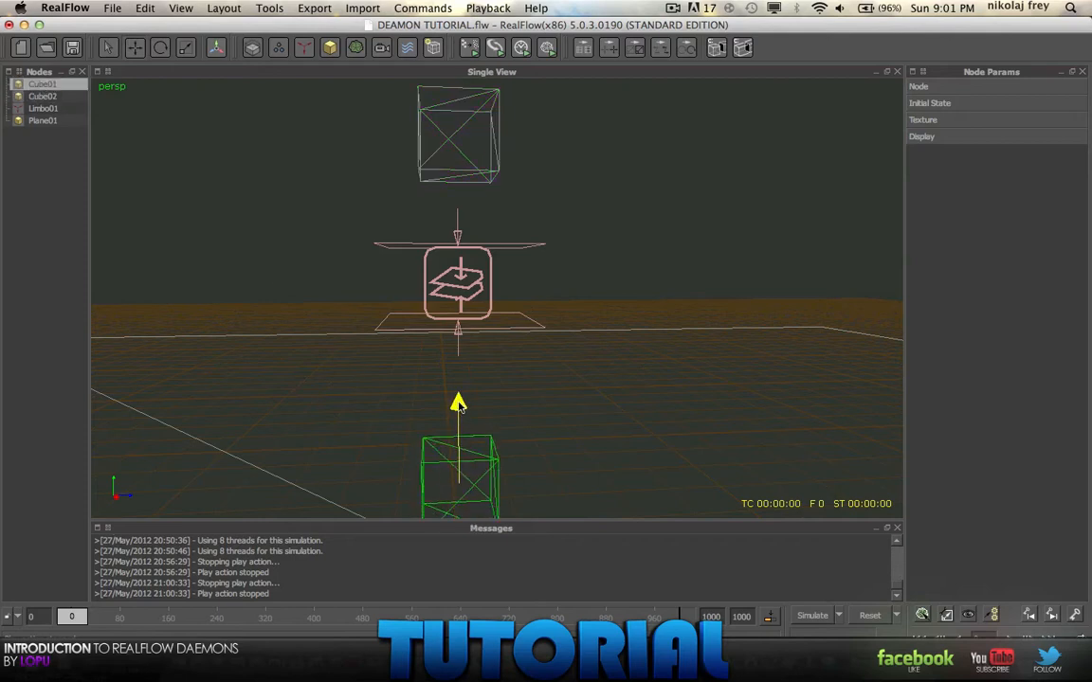
{"action": "middle_click_drag", "start_coordinate": [569, 436], "coordinate": [573, 474]}
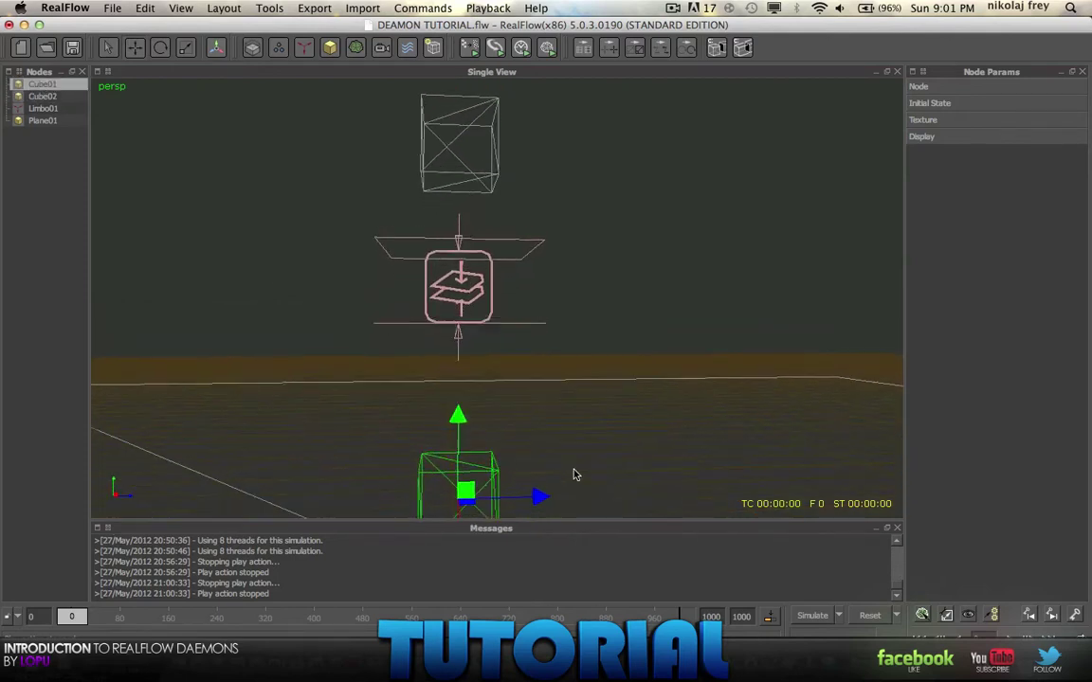
{"action": "scroll", "coordinate": [573, 474], "scroll_direction": "down", "scroll_amount": 3}
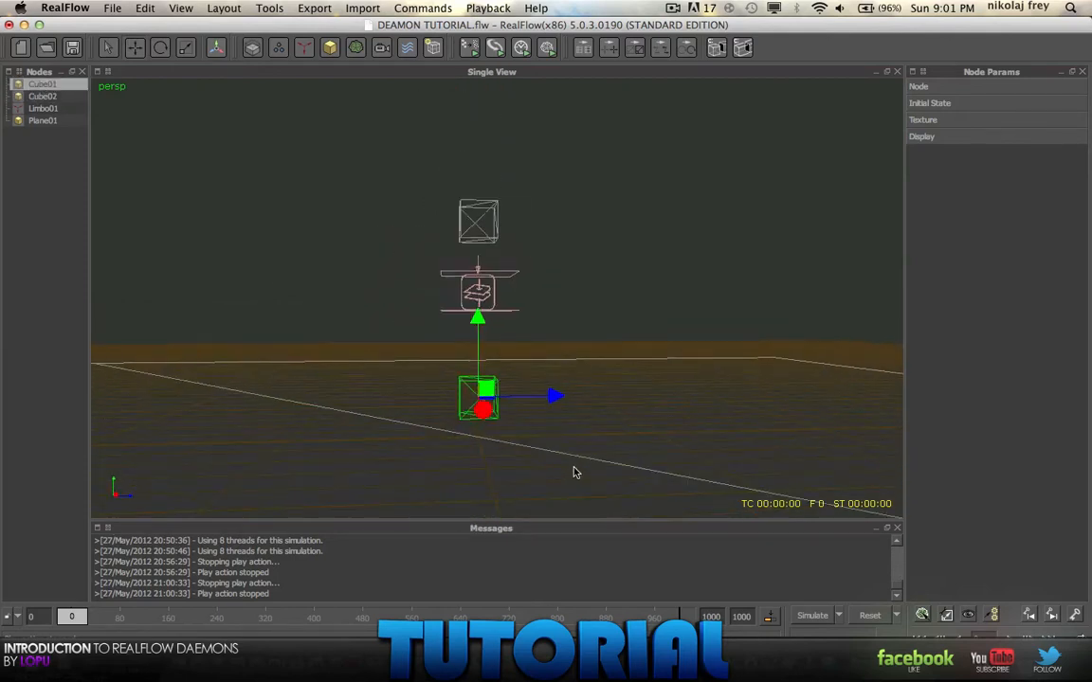
{"action": "left_click_drag", "start_coordinate": [472, 346], "coordinate": [479, 308]}
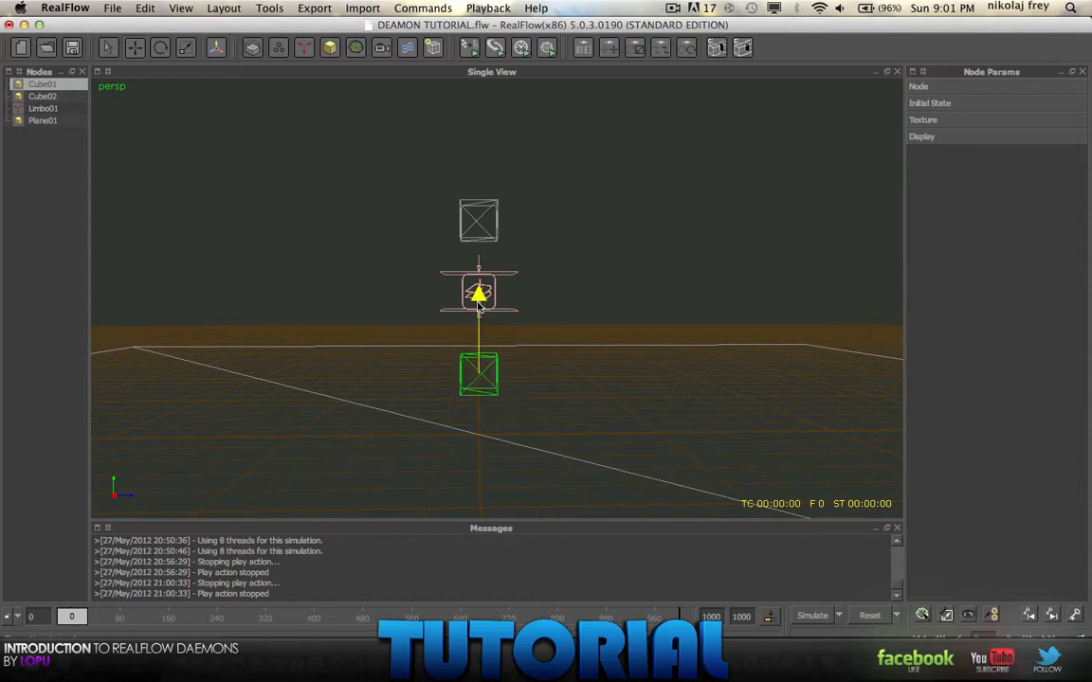
{"action": "mouse_move", "coordinate": [483, 313]}
{"action": "middle_mouse_down"}
{"action": "mouse_move", "coordinate": [491, 322]}
{"action": "mouse_move", "coordinate": [482, 320]}
{"action": "middle_mouse_up"}
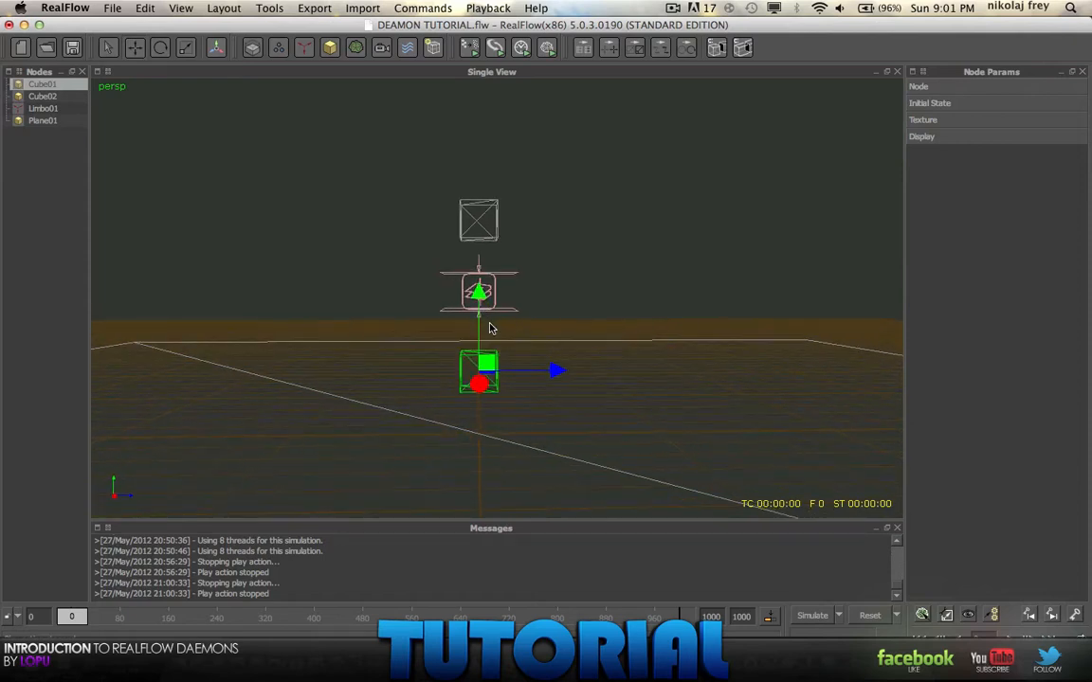
{"action": "left_click_drag", "start_coordinate": [478, 297], "coordinate": [480, 294]}
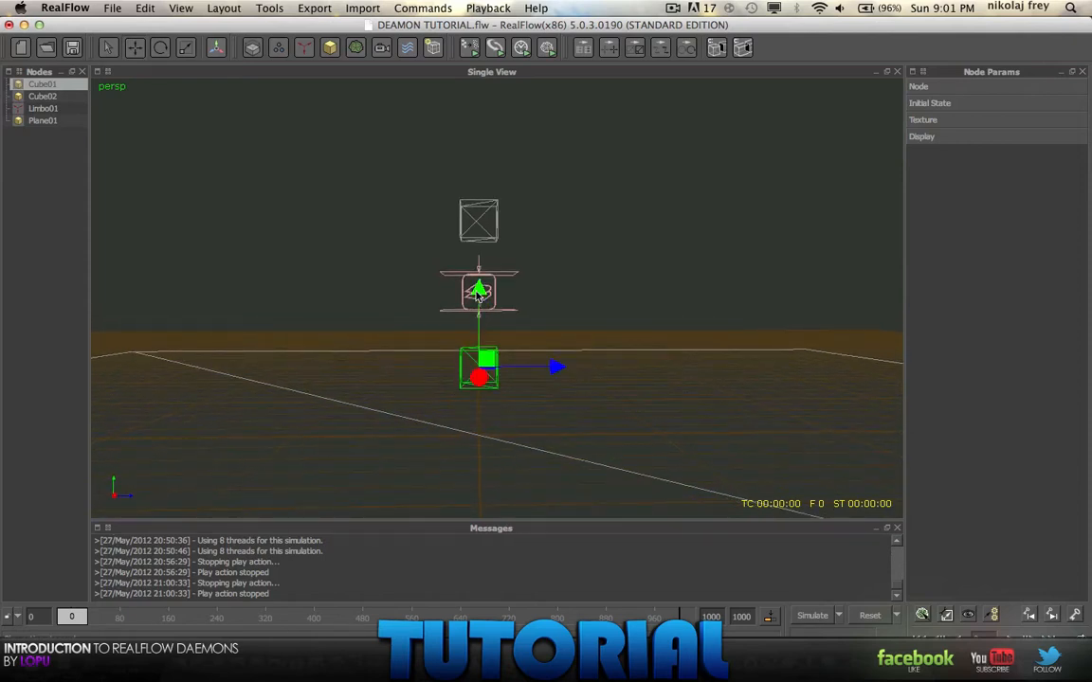
{"action": "left_click", "coordinate": [303, 47]}
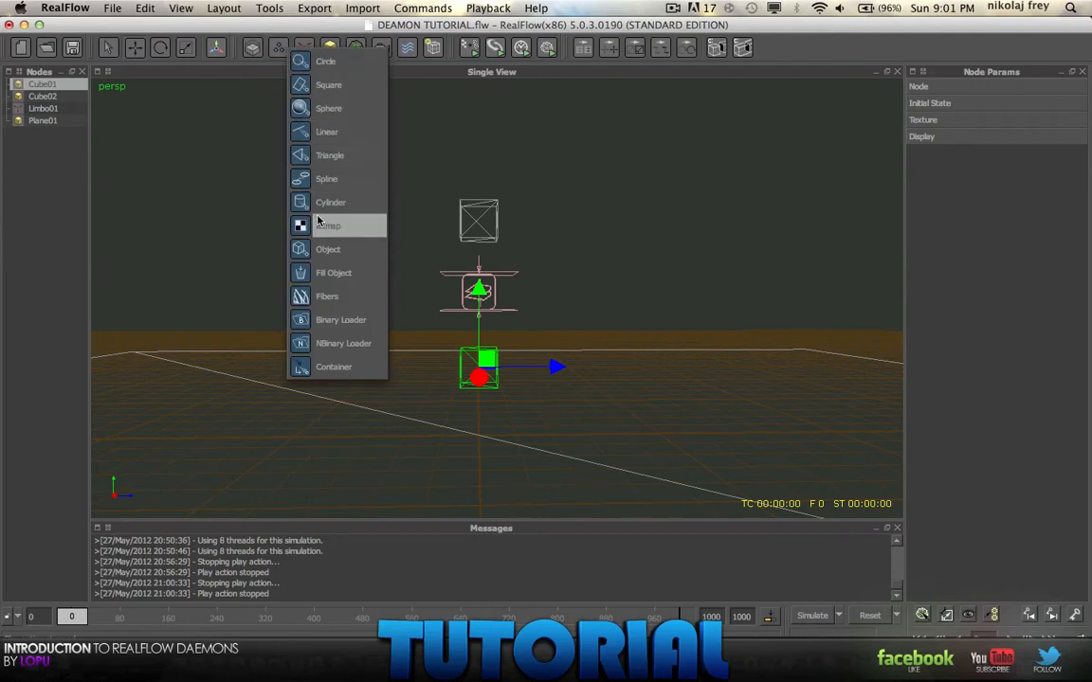
Add two Fill Object emitters and set the first to fill Cube02
{"action": "left_click", "coordinate": [337, 275]}
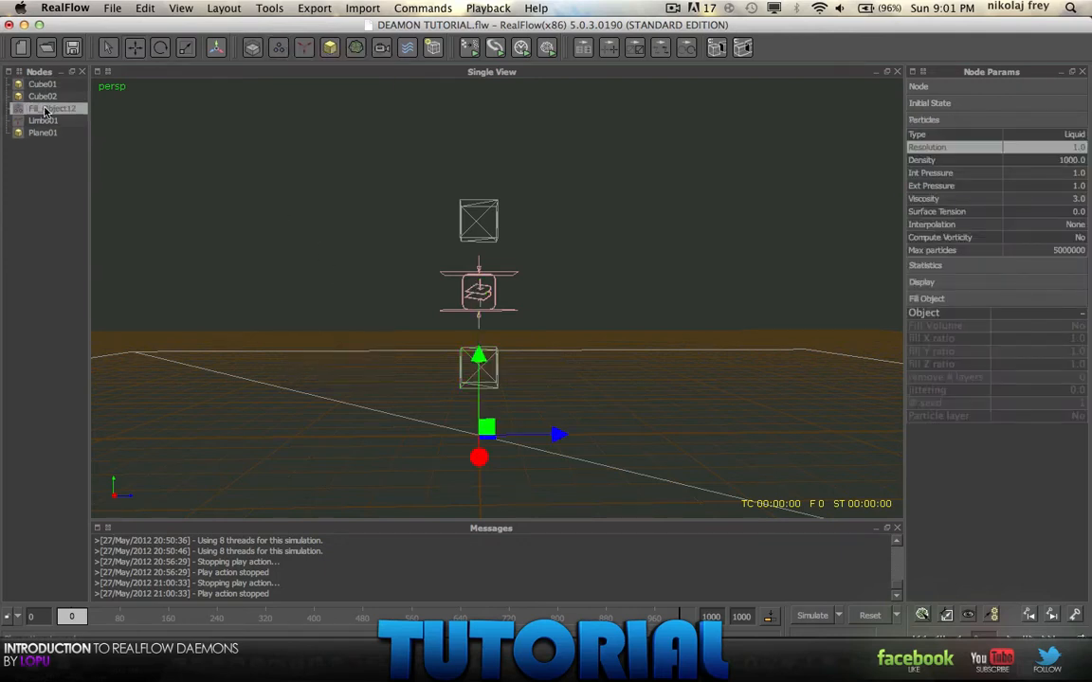
{"action": "key", "text": "super+d"}
{"action": "left_click", "coordinate": [1085, 315]}
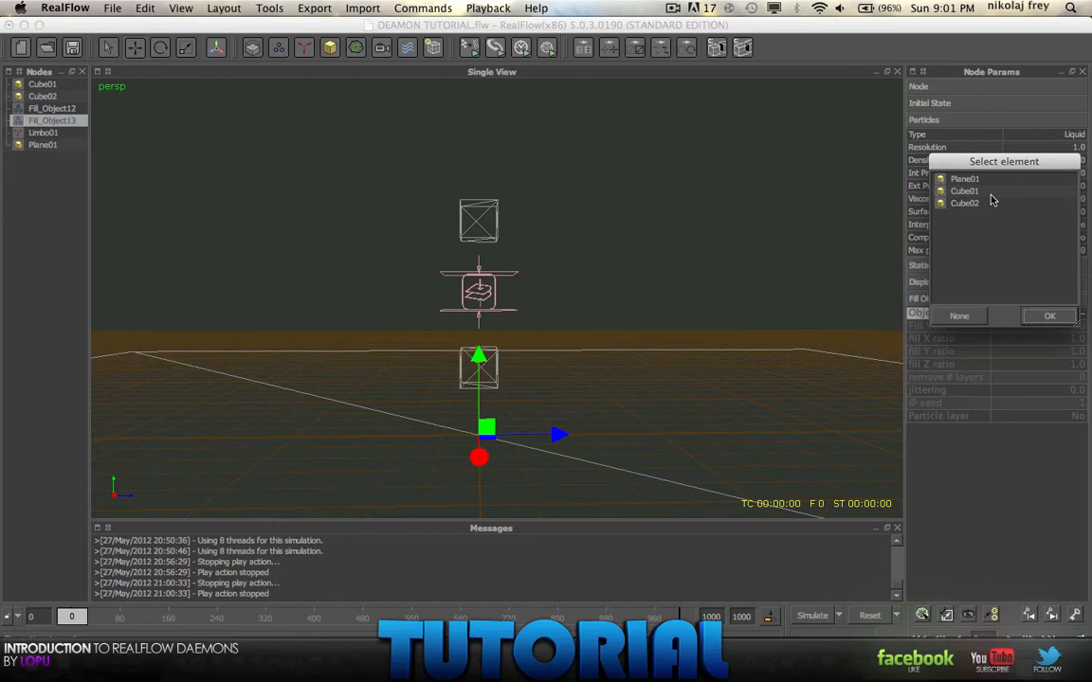
{"action": "left_click", "coordinate": [975, 205]}
{"action": "left_click", "coordinate": [1052, 316]}
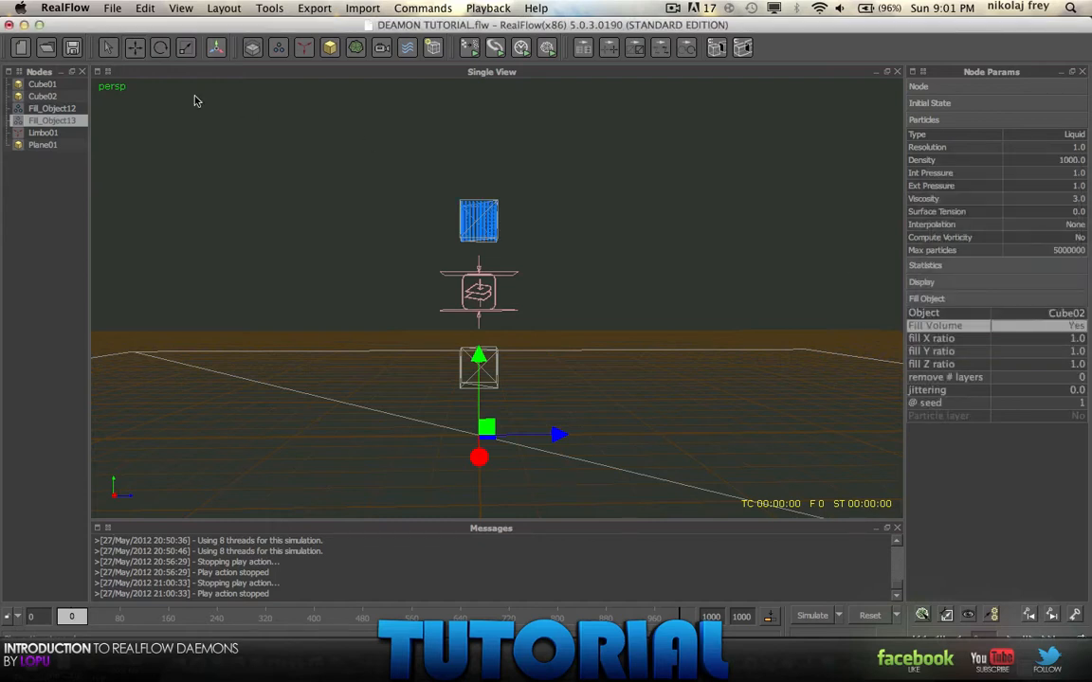
Set Fill_Object12 to fill Cube01 with liquid
{"action": "left_click", "coordinate": [50, 107]}
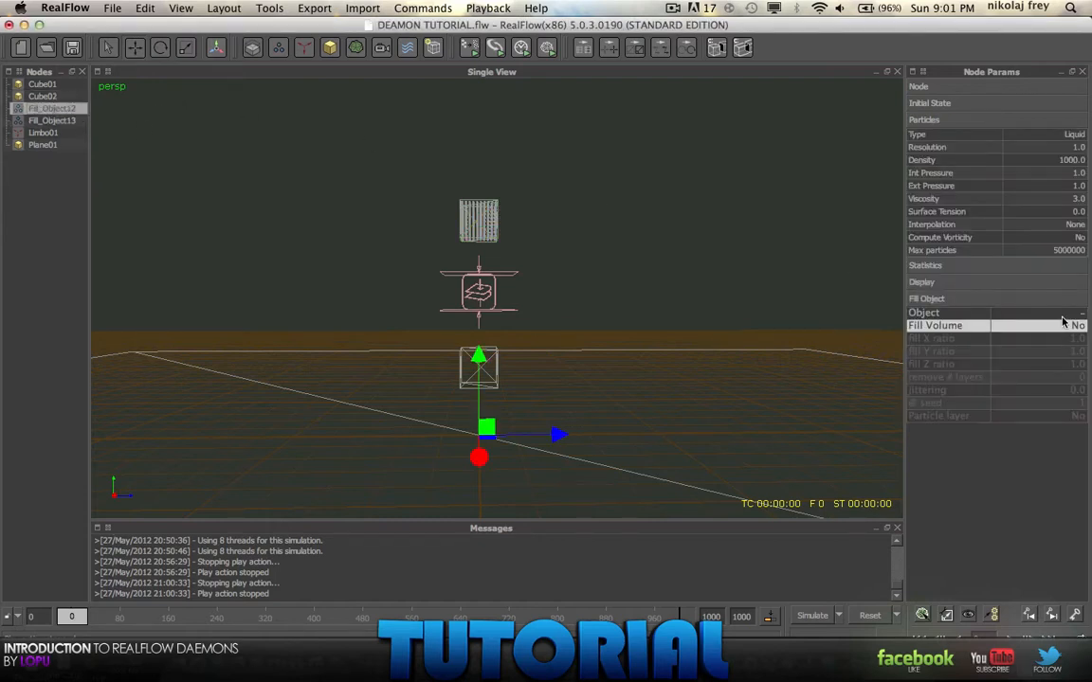
{"action": "left_click", "coordinate": [1083, 313]}
{"action": "double_click", "coordinate": [955, 195]}
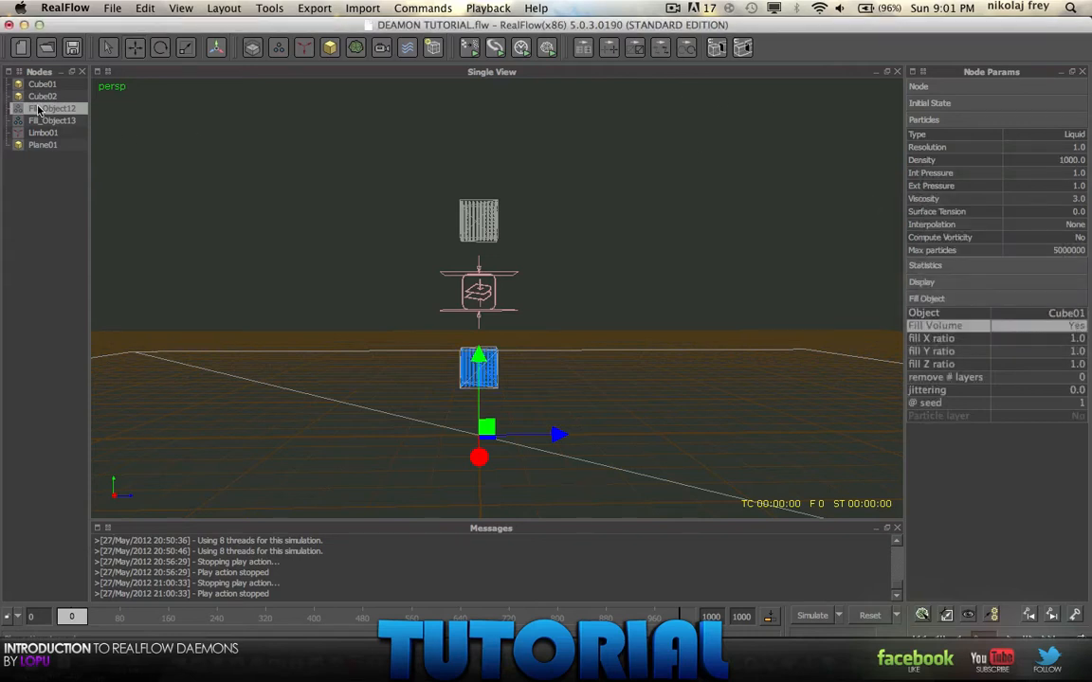
Make Cube01 and Cube02 inactive in the simulation
{"action": "left_click", "coordinate": [42, 96]}
{"action": "left_click", "coordinate": [1033, 87]}
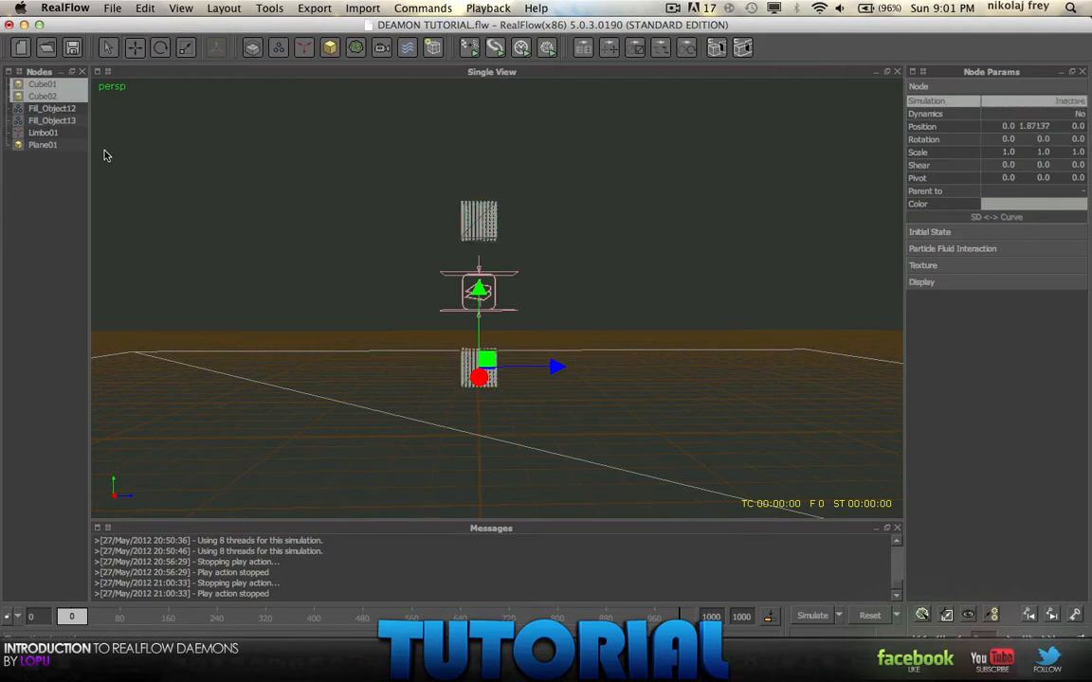
{"action": "left_click", "coordinate": [62, 209]}
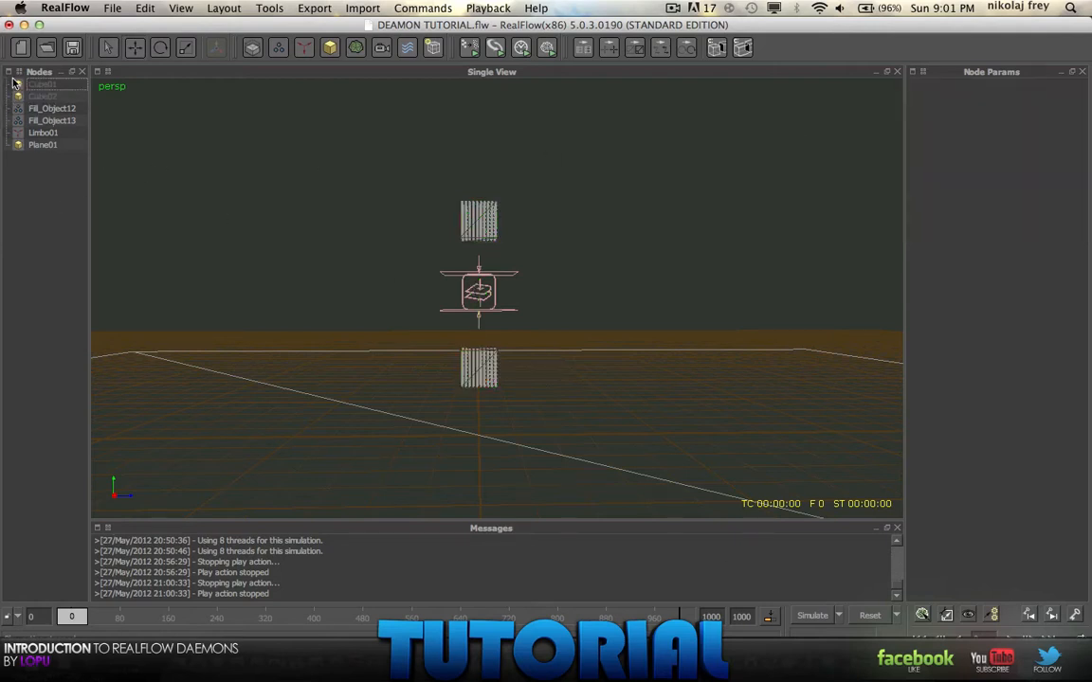
Set both fill emitters' Resolution to 3.0 and reset to apply it
{"action": "left_click", "coordinate": [52, 108]}
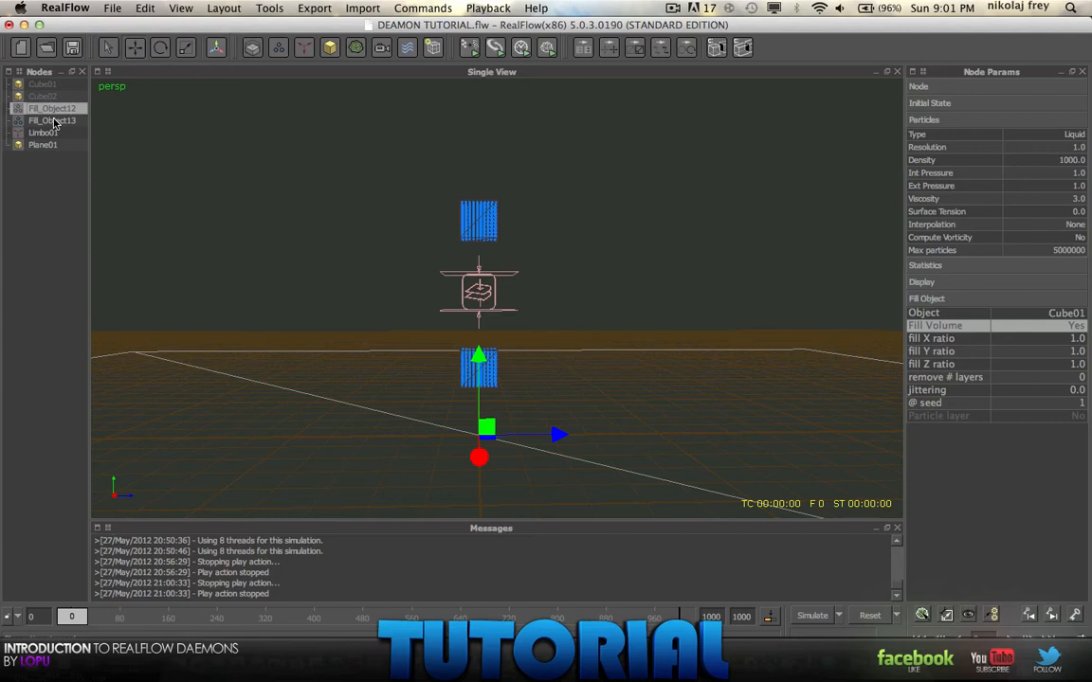
{"action": "double_click", "coordinate": [1078, 148]}
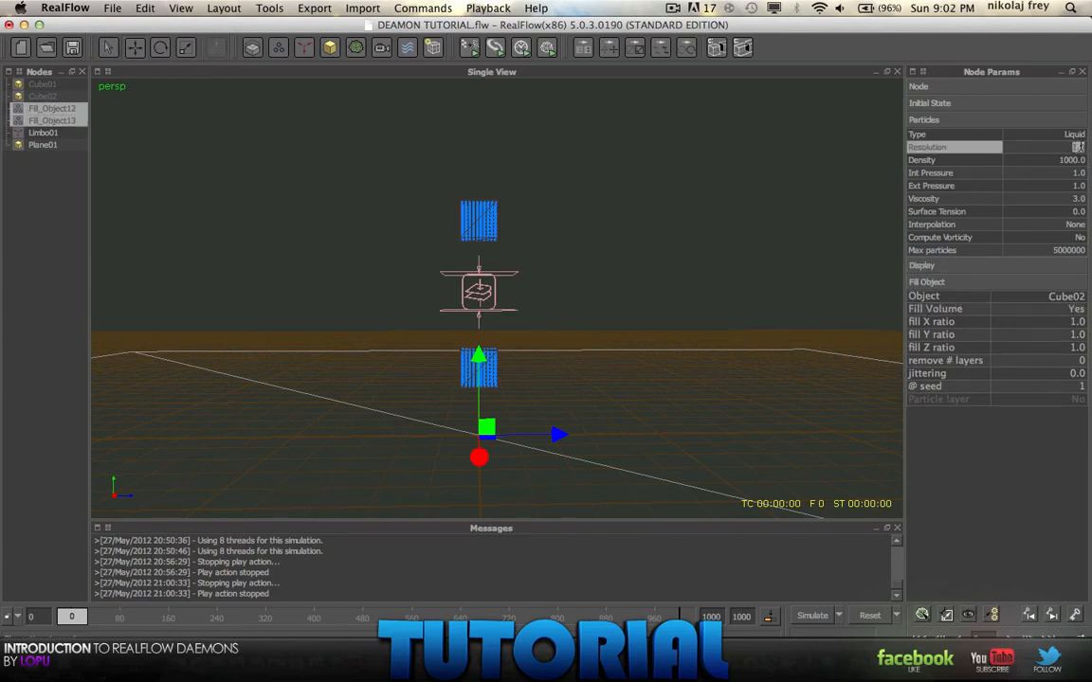
{"action": "type", "text": "3"}
{"action": "key", "text": "Return"}
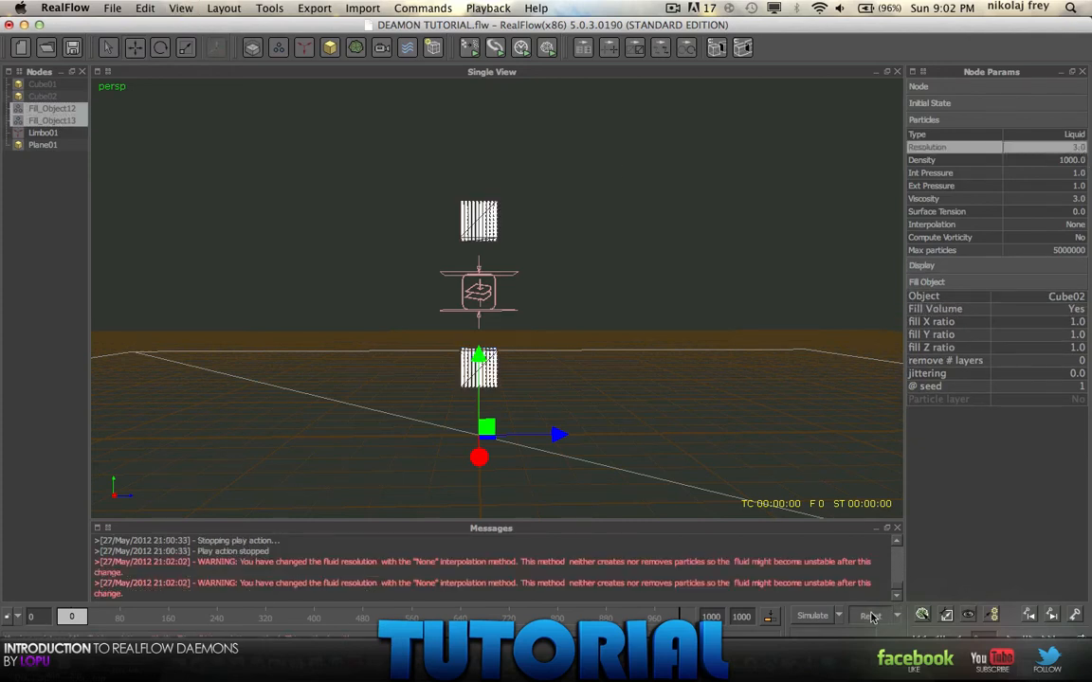
{"action": "left_click", "coordinate": [872, 617]}
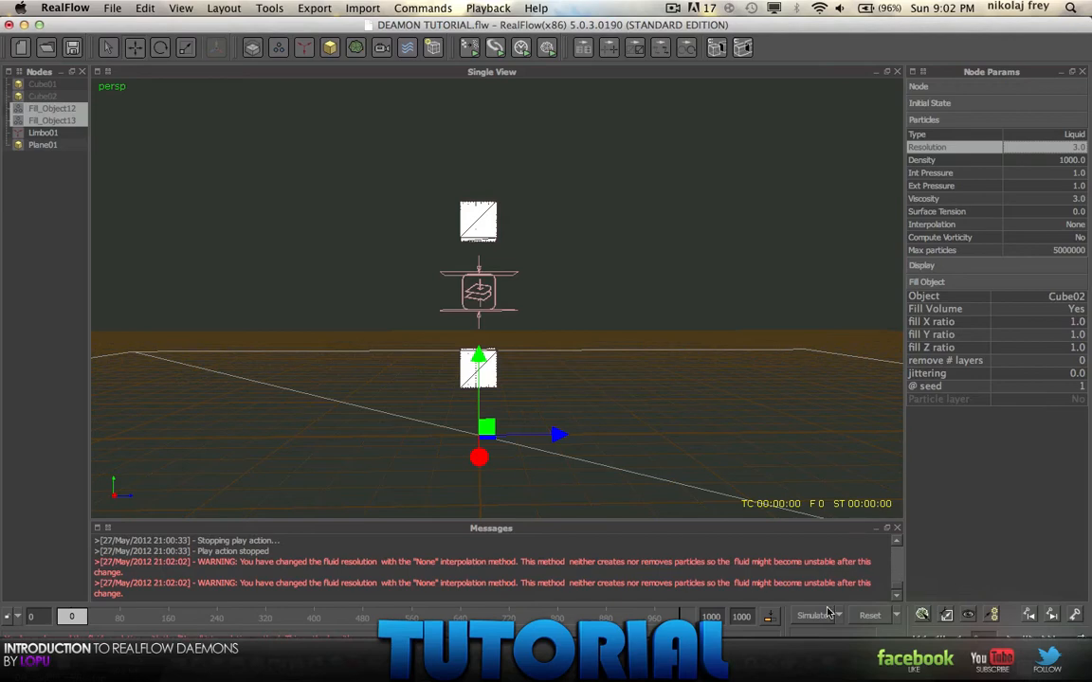
{"action": "left_click", "coordinate": [817, 616]}
{"action": "scroll", "coordinate": [464, 250], "scroll_direction": "up", "scroll_amount": 3}
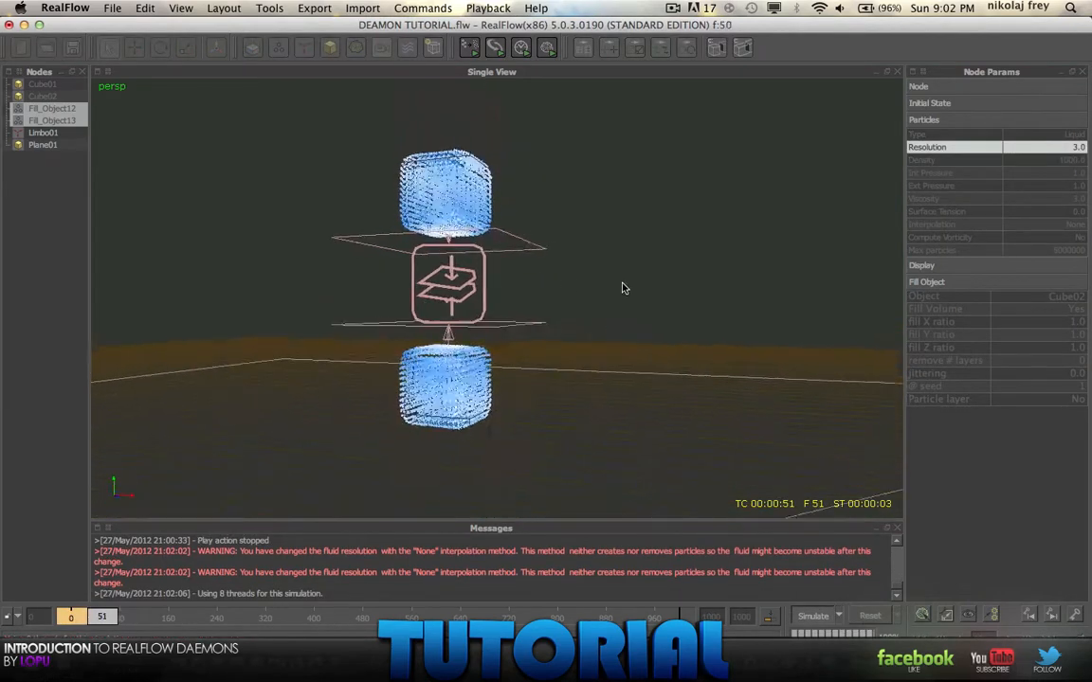
{"action": "left_click_drag", "start_coordinate": [623, 289], "coordinate": [701, 292], "text": "alt"}
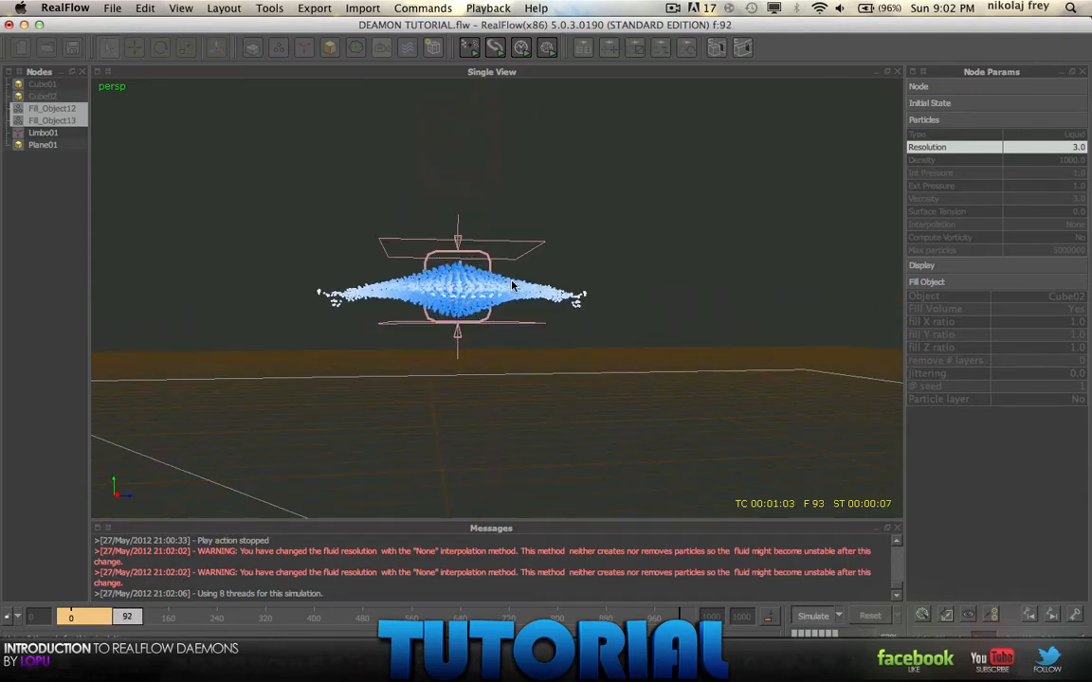
{"action": "mouse_move", "coordinate": [535, 306]}
{"action": "left_mouse_down", "text": "alt"}
{"action": "mouse_move", "coordinate": [455, 190]}
{"action": "mouse_move", "coordinate": [433, 334]}
{"action": "mouse_move", "coordinate": [455, 284]}
{"action": "mouse_move", "coordinate": [528, 338]}
{"action": "mouse_move", "coordinate": [380, 219]}
{"action": "mouse_move", "coordinate": [299, 245]}
{"action": "mouse_move", "coordinate": [190, 194]}
{"action": "mouse_move", "coordinate": [237, 284]}
{"action": "left_mouse_up", "text": "alt"}
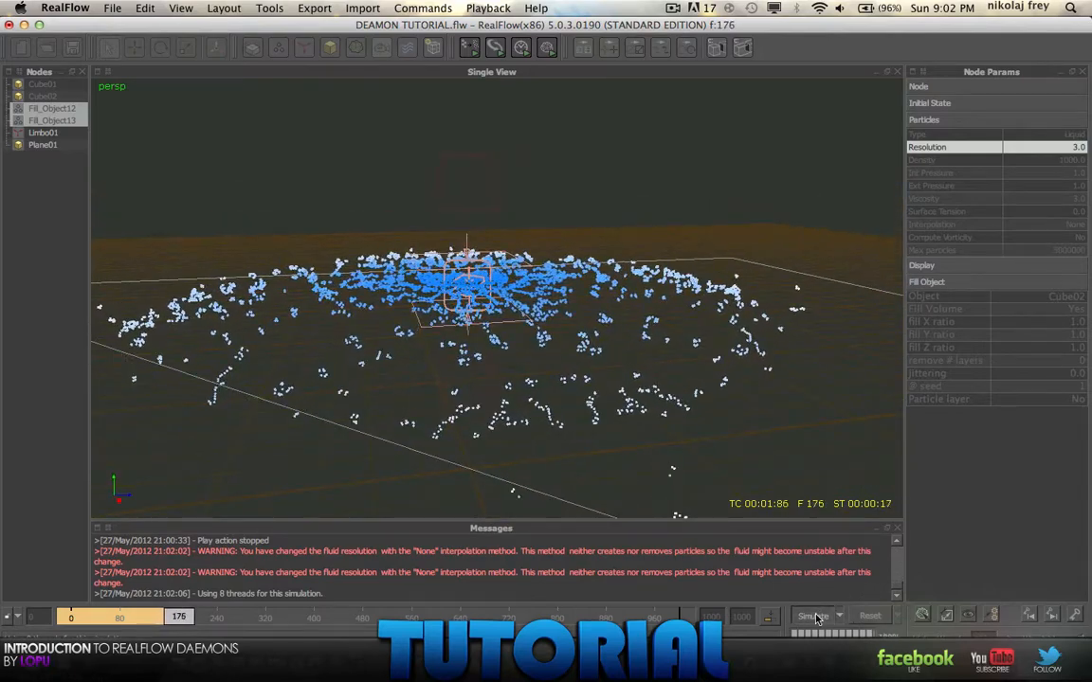
{"action": "left_click", "coordinate": [870, 616]}
Select Cube02, offset it sideways from the daemon and reset the scene
{"action": "left_click", "coordinate": [522, 355]}
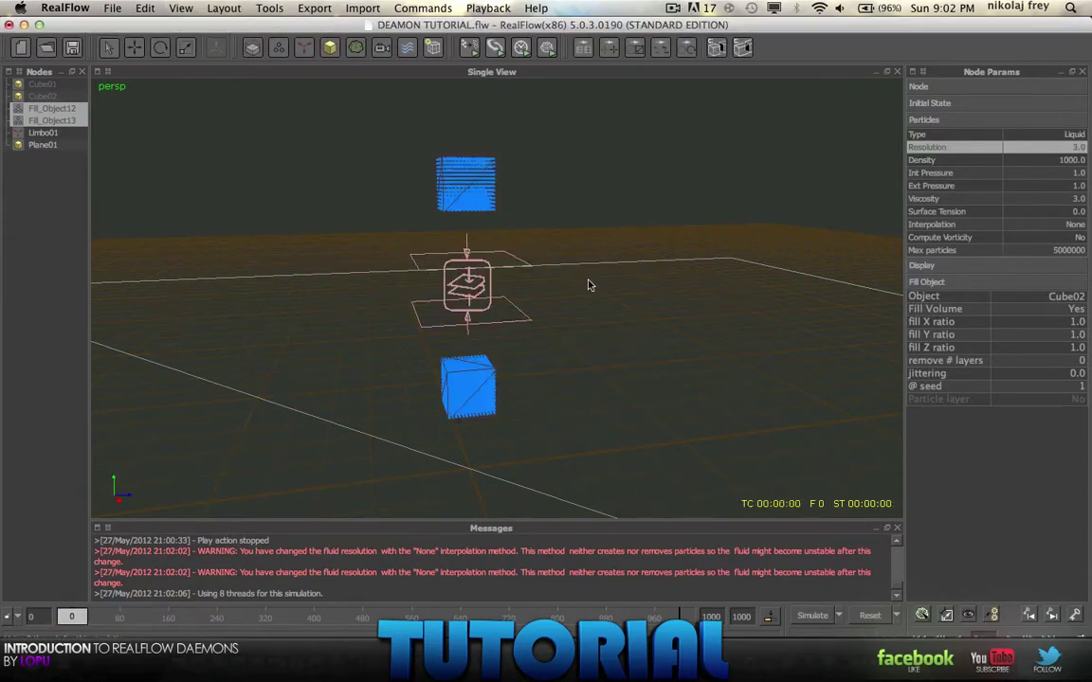
{"action": "left_click", "coordinate": [38, 109]}
{"action": "left_click", "coordinate": [42, 84]}
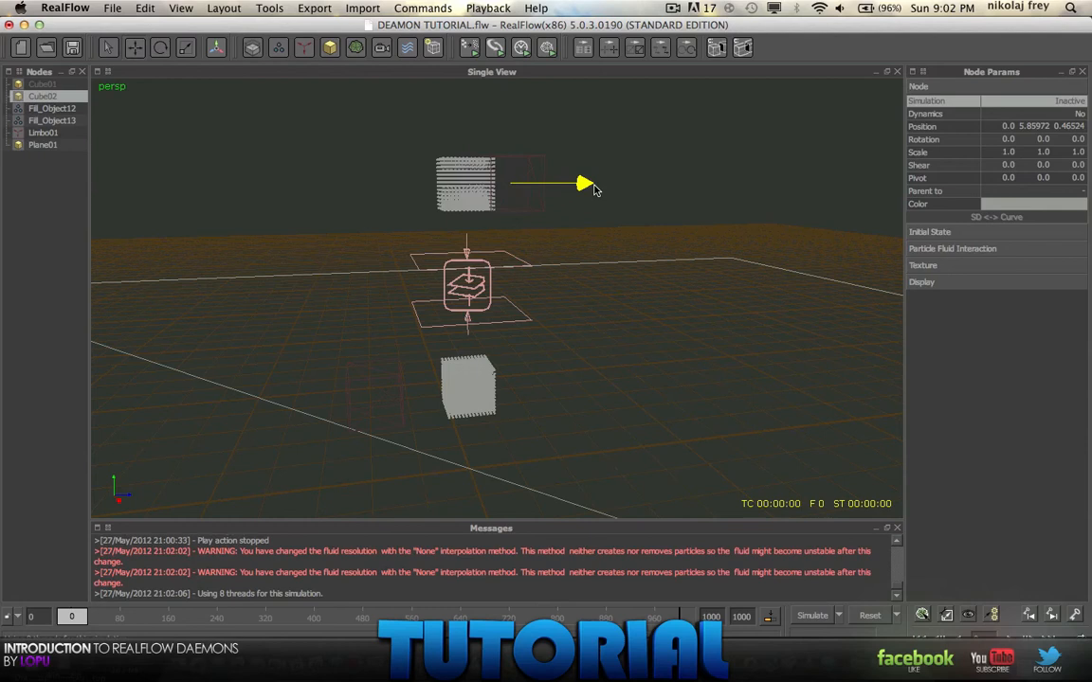
{"action": "left_click", "coordinate": [870, 616]}
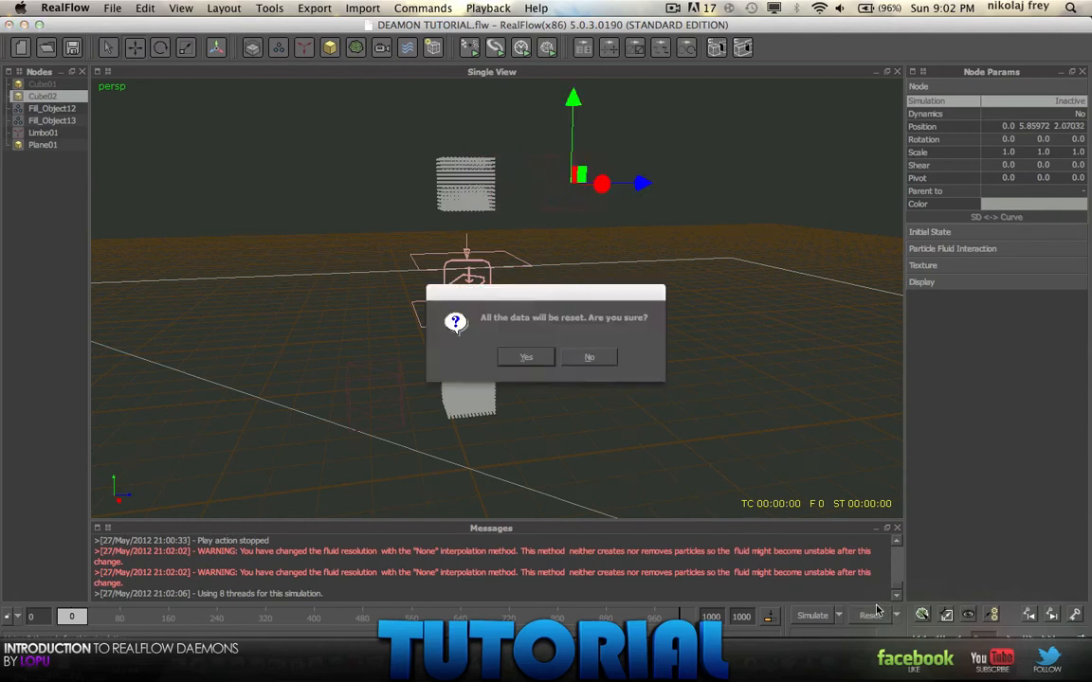
{"action": "key", "text": "Return"}
Simulate the offset cubes' liquid past frame 420, watching it converge on the daemon
{"action": "left_click", "coordinate": [809, 617]}
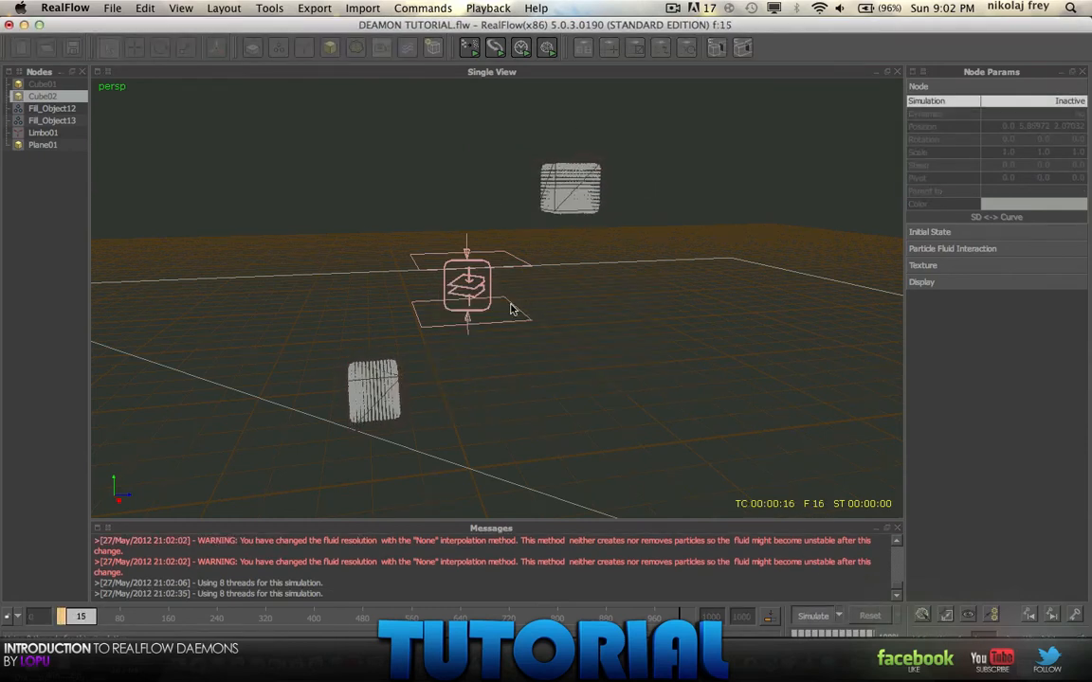
{"action": "left_click_drag", "start_coordinate": [510, 309], "coordinate": [444, 276], "text": "alt"}
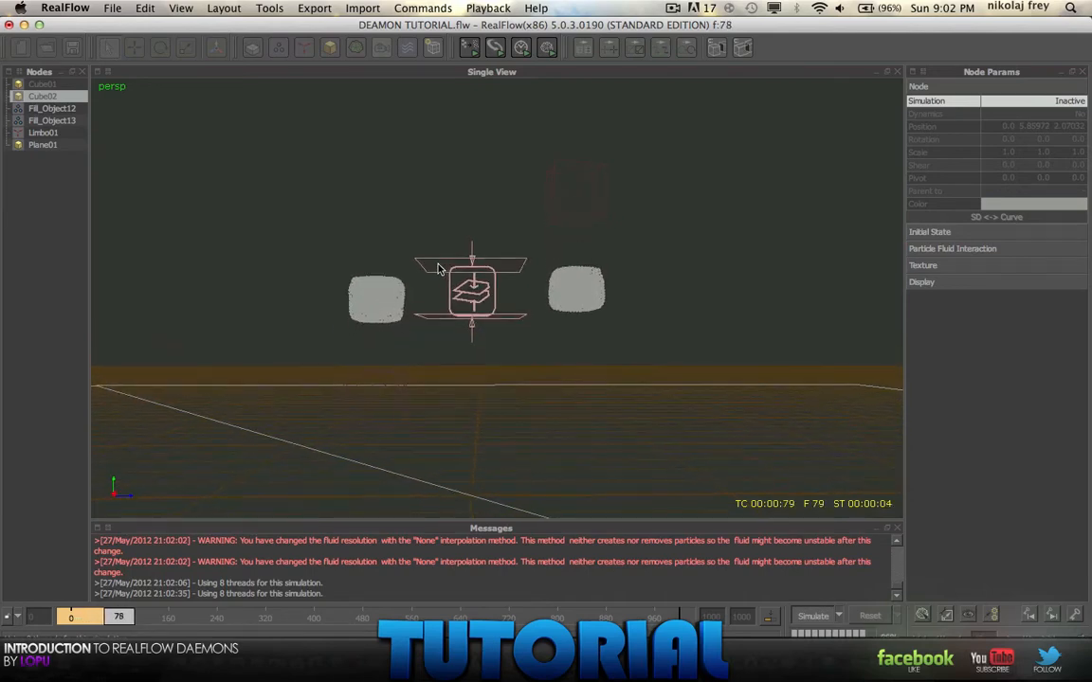
{"action": "mouse_move", "coordinate": [441, 272]}
{"action": "left_mouse_down", "text": "alt"}
{"action": "mouse_move", "coordinate": [499, 384]}
{"action": "mouse_move", "coordinate": [433, 280]}
{"action": "mouse_move", "coordinate": [445, 264]}
{"action": "mouse_move", "coordinate": [239, 286]}
{"action": "mouse_move", "coordinate": [198, 261]}
{"action": "mouse_move", "coordinate": [95, 267]}
{"action": "mouse_move", "coordinate": [284, 189]}
{"action": "left_mouse_up", "text": "alt"}
{"action": "left_click", "coordinate": [512, 175]}
{"action": "left_click", "coordinate": [578, 375], "text": "shift"}
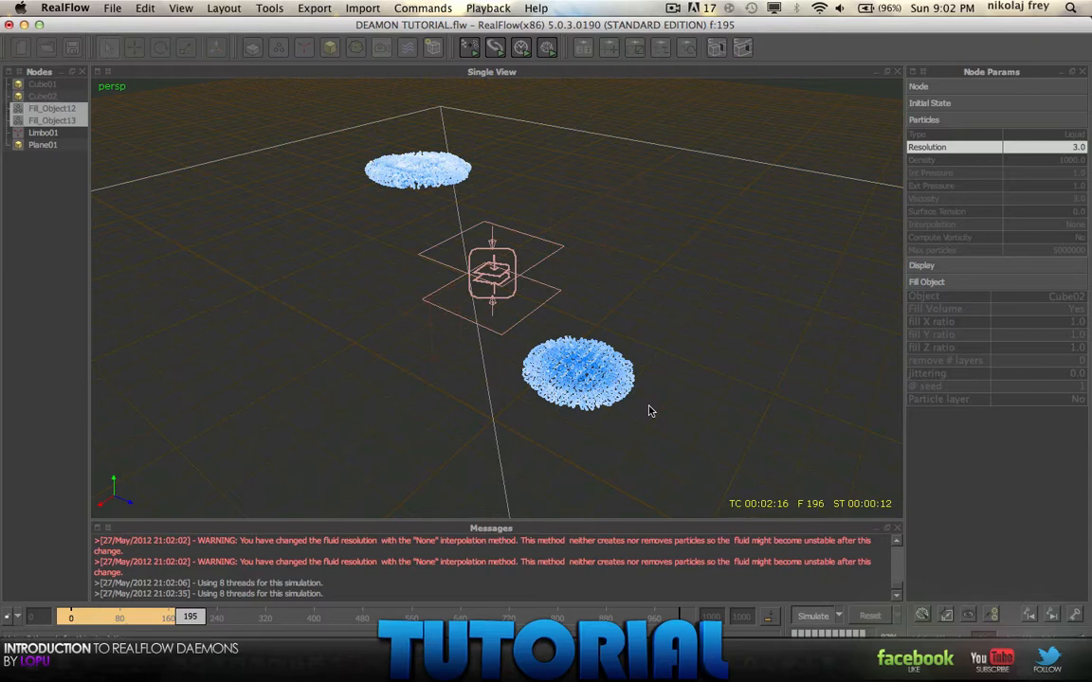
{"action": "left_click_drag", "start_coordinate": [651, 411], "coordinate": [696, 332], "text": "alt"}
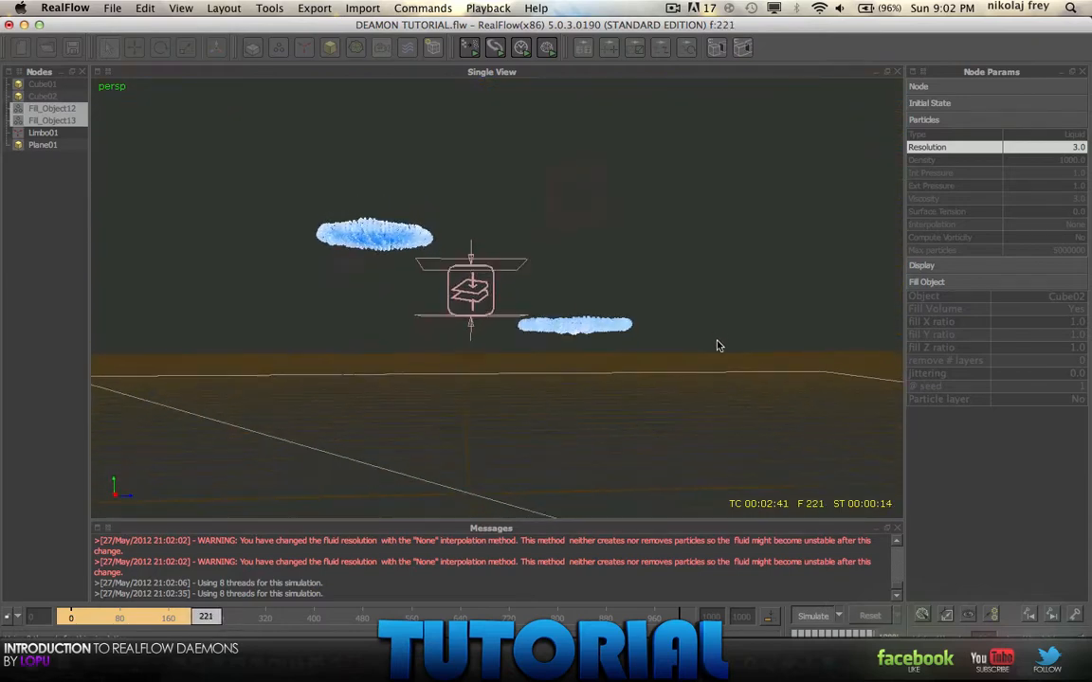
{"action": "mouse_move", "coordinate": [718, 345]}
{"action": "left_mouse_down", "text": "alt"}
{"action": "mouse_move", "coordinate": [702, 381]}
{"action": "mouse_move", "coordinate": [676, 311]}
{"action": "mouse_move", "coordinate": [663, 322]}
{"action": "mouse_move", "coordinate": [718, 344]}
{"action": "mouse_move", "coordinate": [707, 359]}
{"action": "left_mouse_up", "text": "alt"}
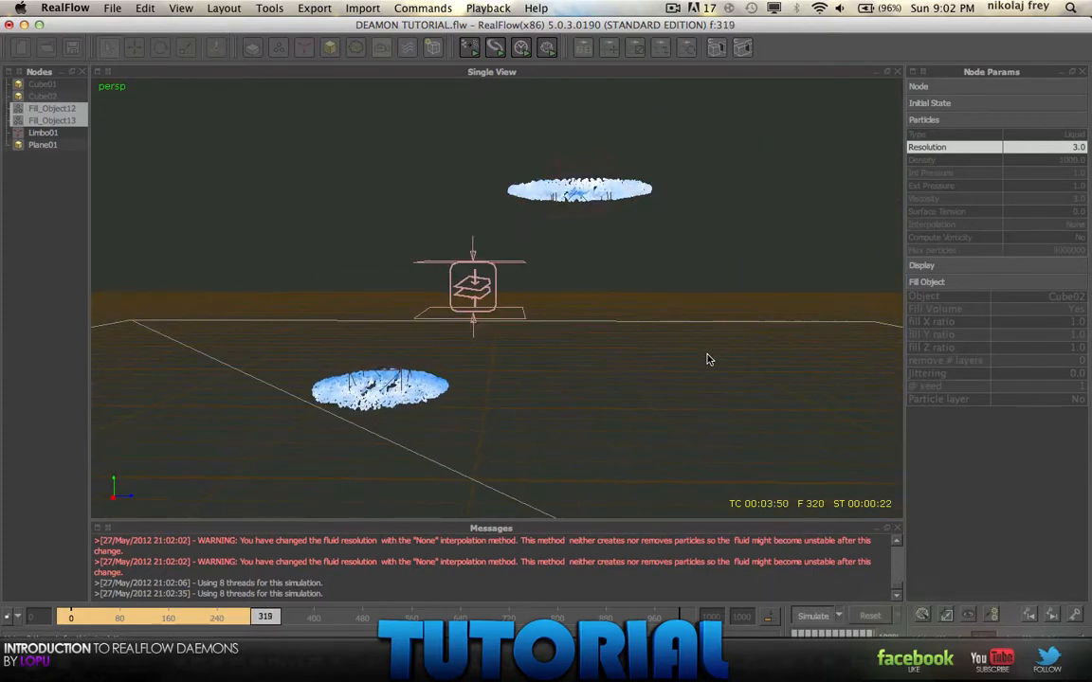
{"action": "mouse_move", "coordinate": [707, 359]}
{"action": "left_mouse_down", "text": "alt"}
{"action": "mouse_move", "coordinate": [709, 336]}
{"action": "mouse_move", "coordinate": [695, 337]}
{"action": "left_mouse_up", "text": "alt"}
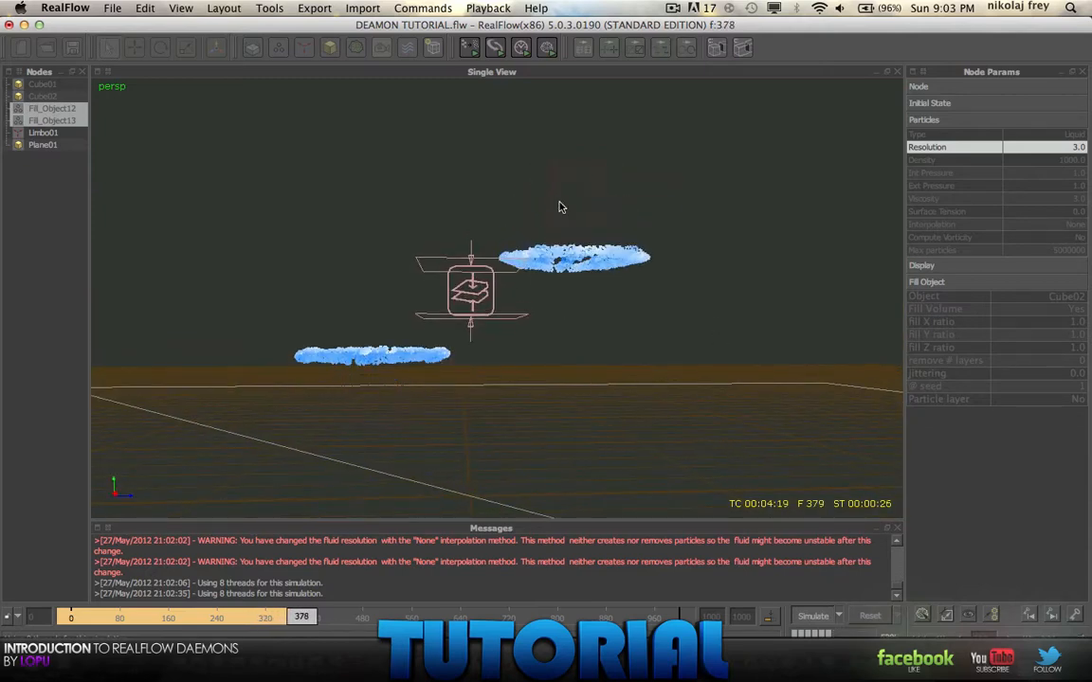
{"action": "mouse_move", "coordinate": [535, 331]}
{"action": "left_mouse_down", "text": "alt"}
{"action": "mouse_move", "coordinate": [538, 350]}
{"action": "mouse_move", "coordinate": [534, 331]}
{"action": "left_mouse_up", "text": "alt"}
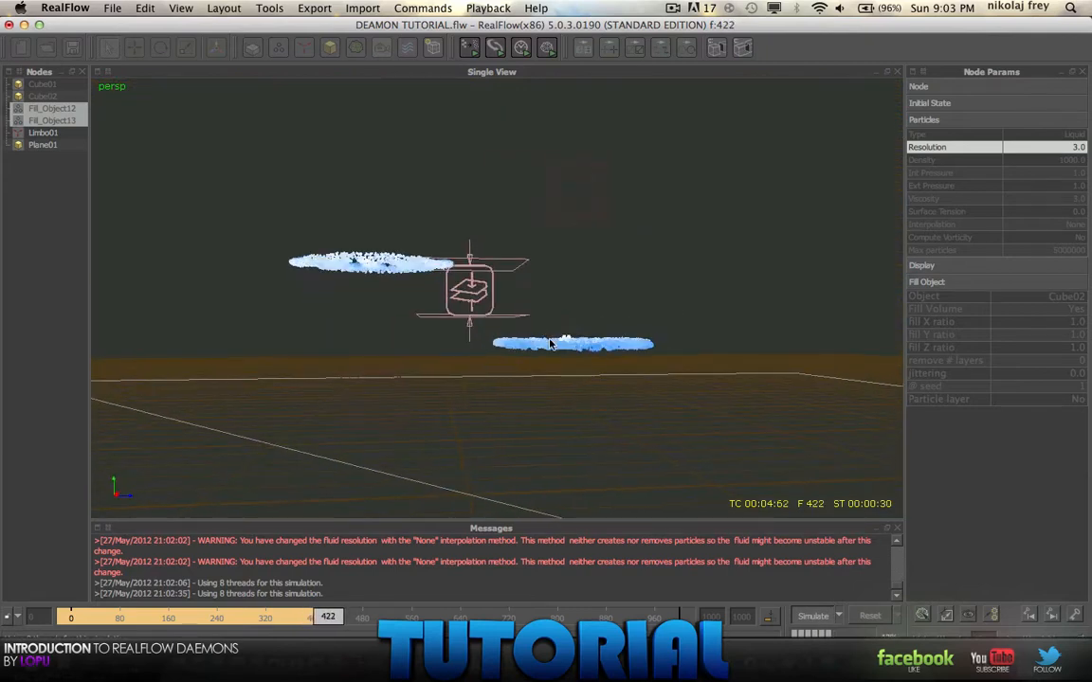
Rewind to frame 0 and duplicate the upper cube as Cube03 with its fill
{"action": "left_click", "coordinate": [870, 616]}
{"action": "left_click", "coordinate": [530, 359]}
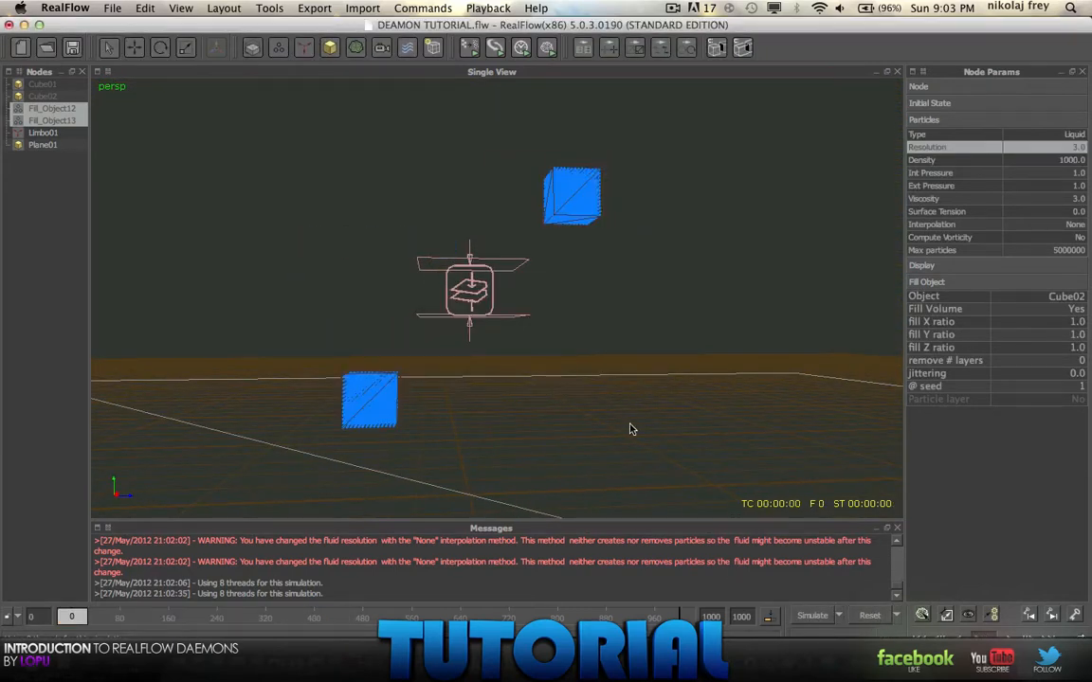
{"action": "left_click", "coordinate": [42, 96]}
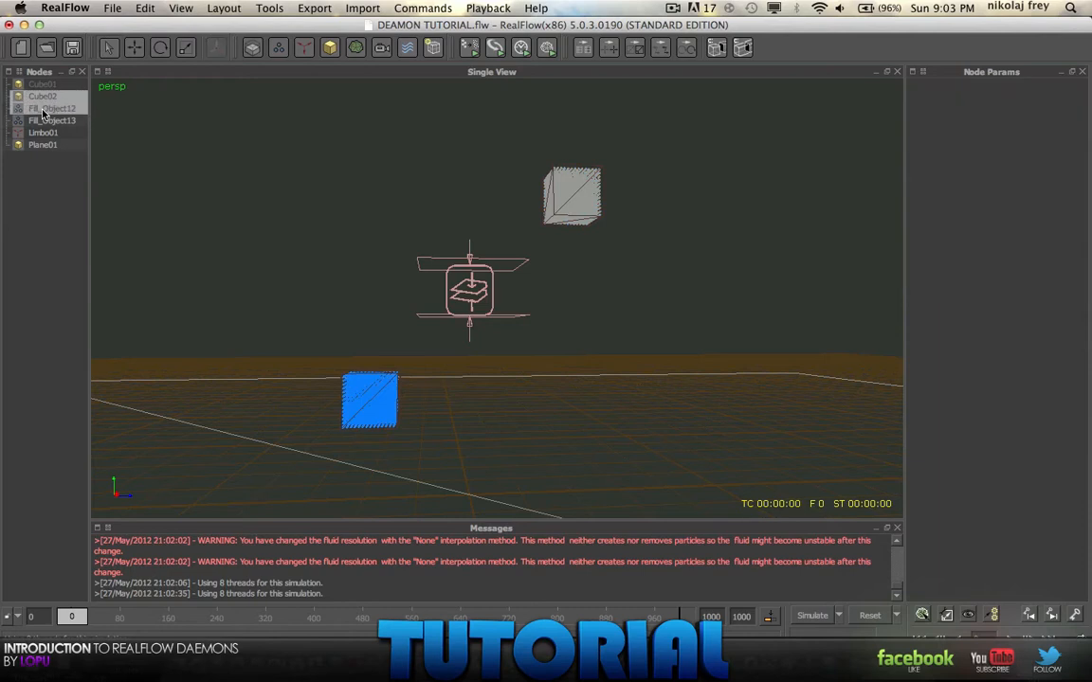
{"action": "key", "text": "super+d"}
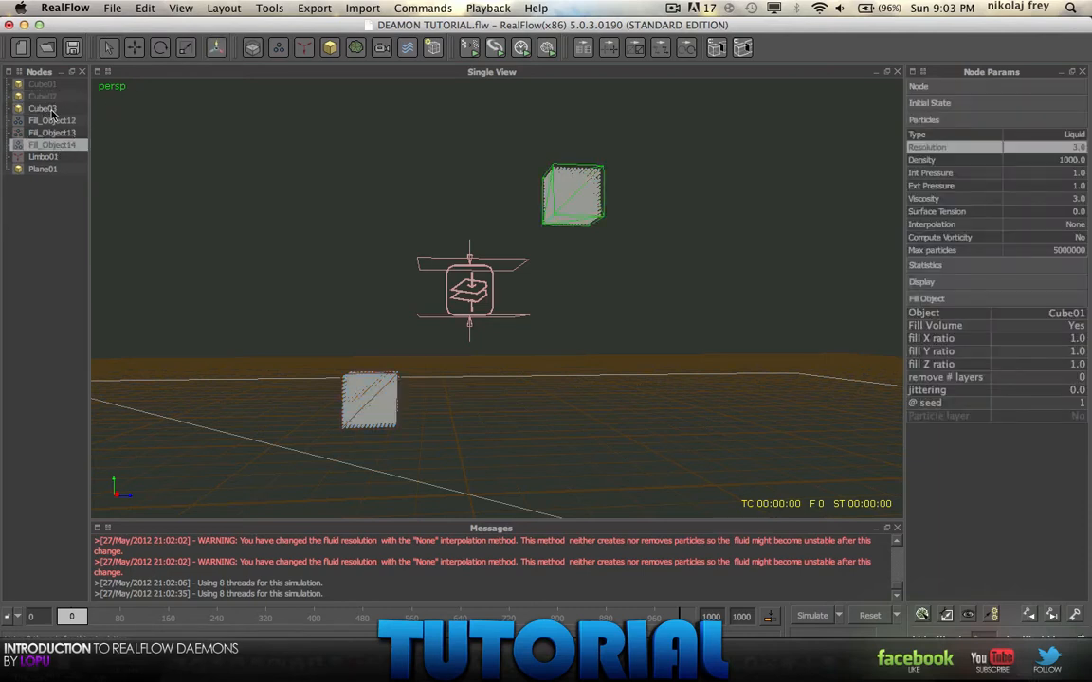
Move Cube03 into the Limbo daemon's centre and reset the scene
{"action": "left_click", "coordinate": [42, 108]}
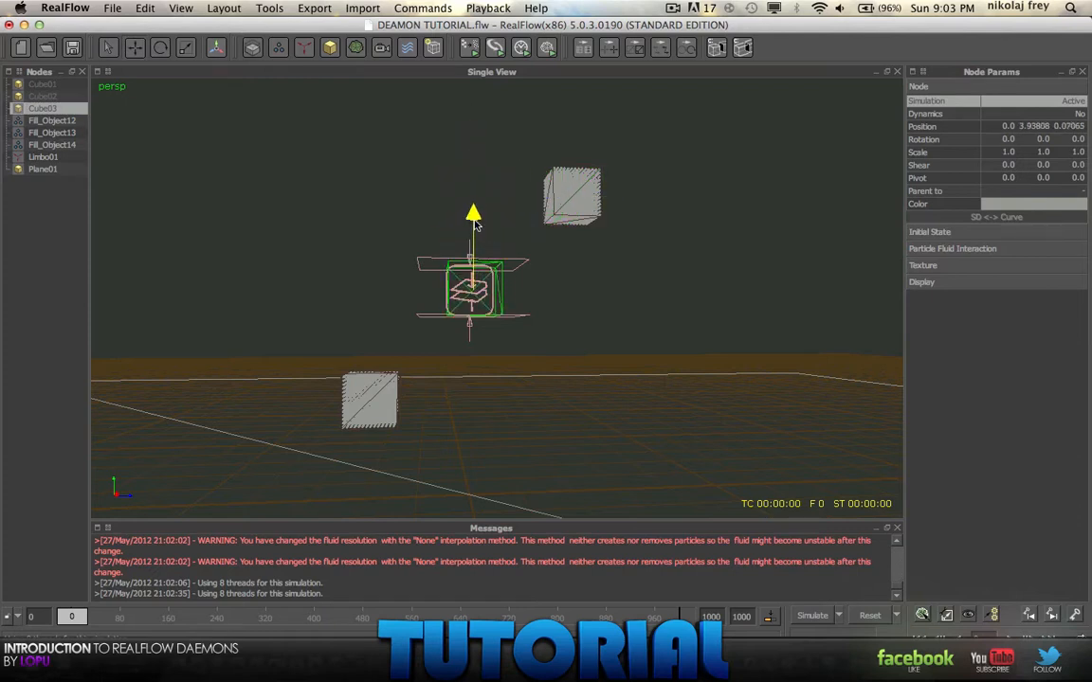
{"action": "left_click_drag", "start_coordinate": [471, 290], "coordinate": [469, 296], "text": "alt"}
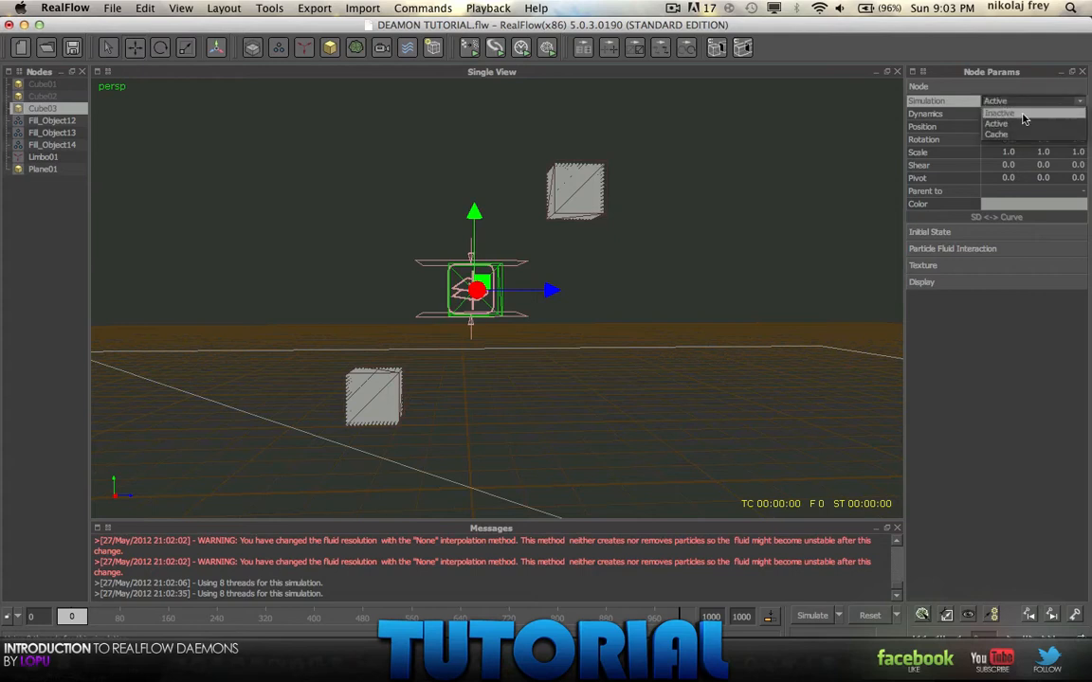
{"action": "left_click", "coordinate": [870, 617]}
{"action": "key", "text": "Return"}
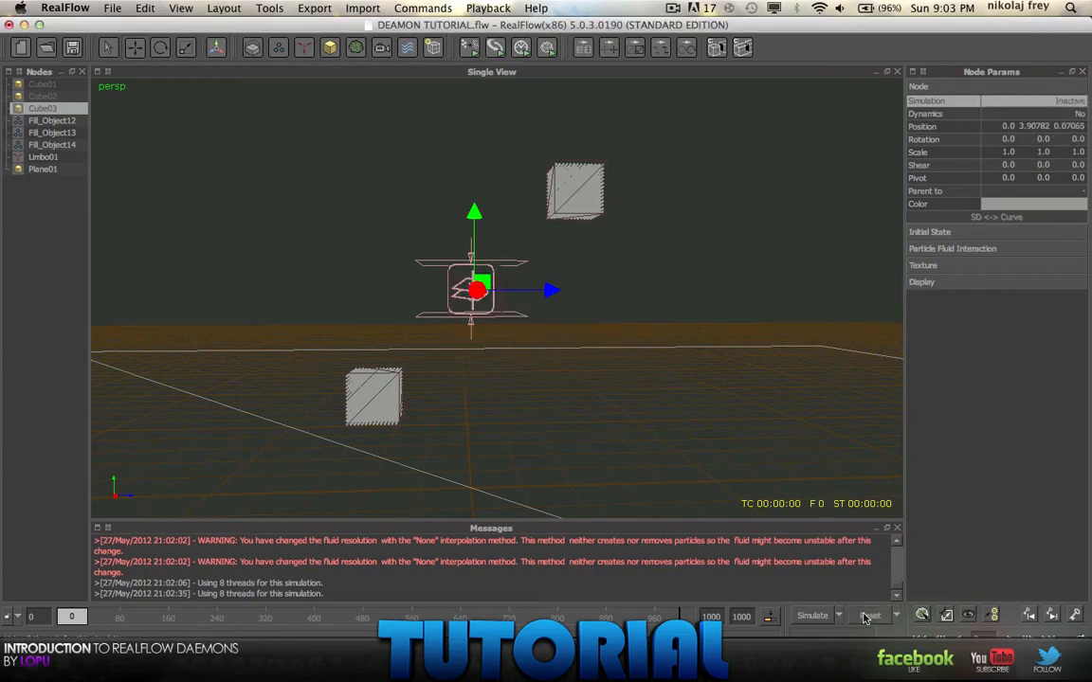
Set Fill_Object14's Object to Cube03 so it fills the centre cube
{"action": "left_click", "coordinate": [55, 148]}
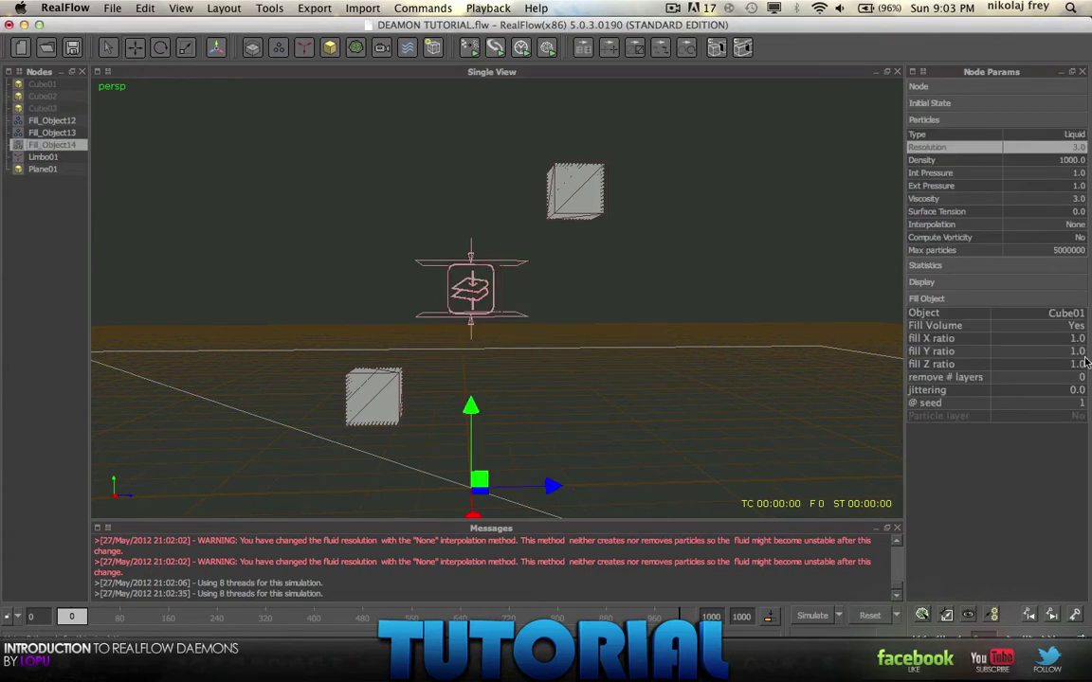
{"action": "left_click", "coordinate": [1067, 313]}
{"action": "left_click", "coordinate": [1047, 321]}
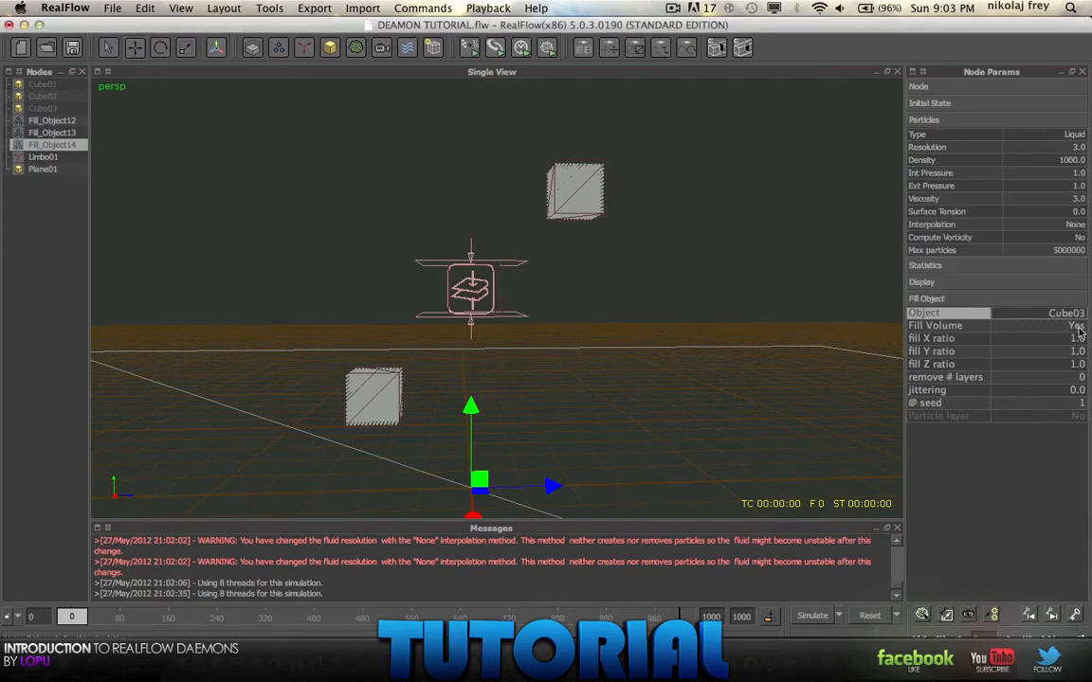
Reset the scene, select all three liquid fills and inspect the centre cube's liquid up close
{"action": "left_click", "coordinate": [869, 616]}
{"action": "left_click", "coordinate": [531, 361]}
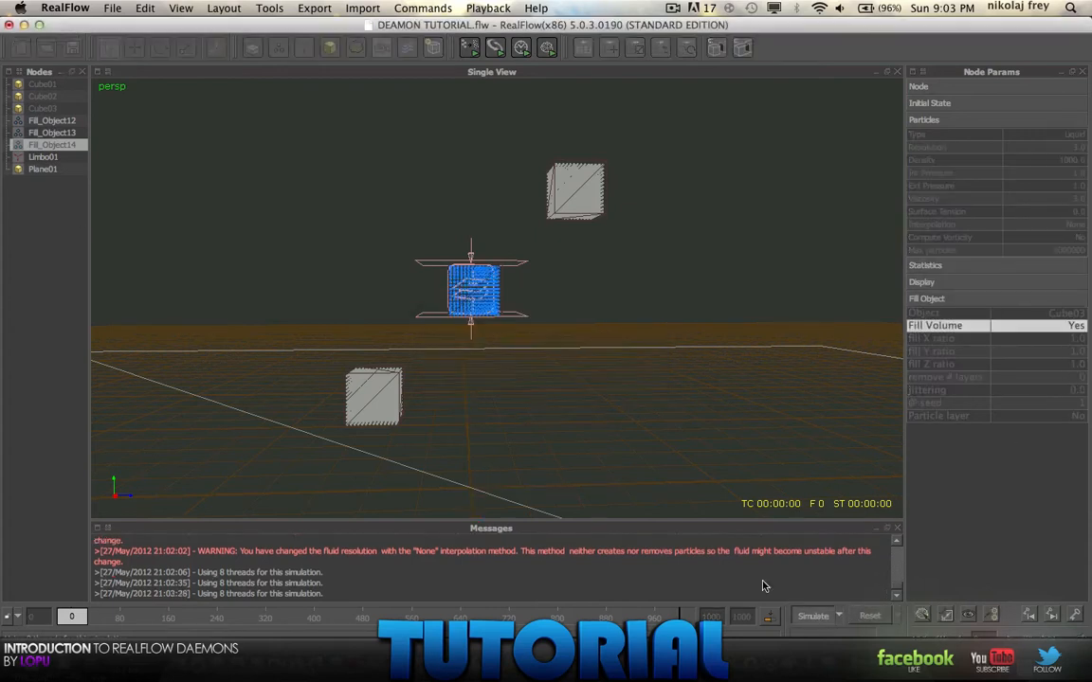
{"action": "left_click", "coordinate": [52, 122], "text": "shift"}
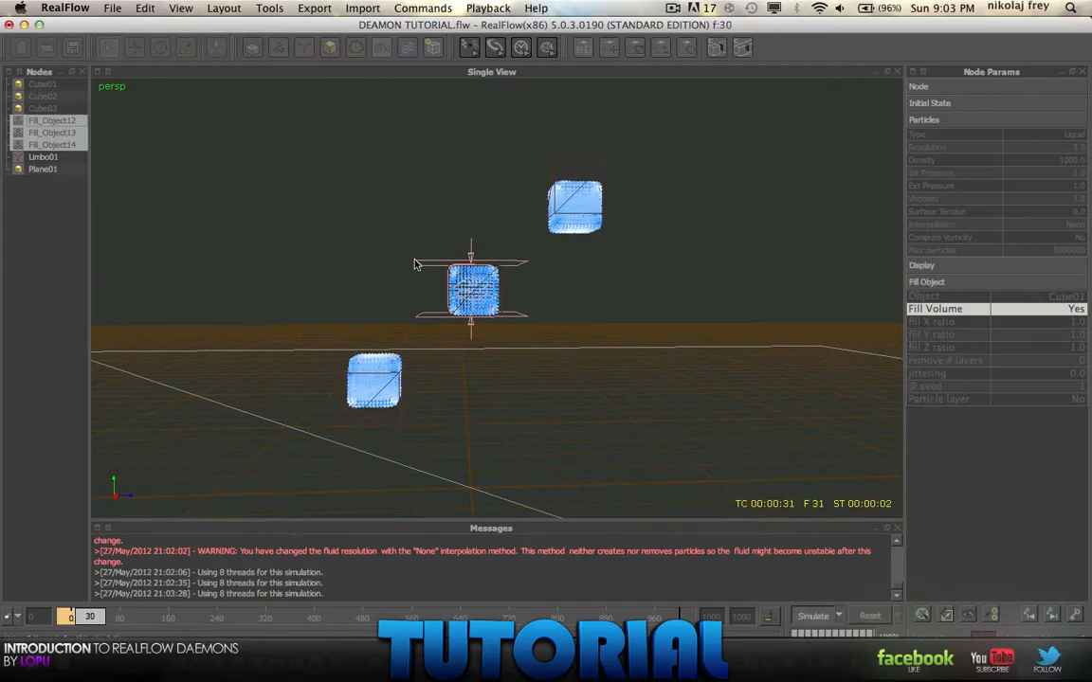
{"action": "mouse_move", "coordinate": [471, 302]}
{"action": "left_mouse_down", "text": "alt"}
{"action": "mouse_move", "coordinate": [580, 263]}
{"action": "mouse_move", "coordinate": [339, 272]}
{"action": "mouse_move", "coordinate": [356, 276]}
{"action": "left_mouse_up", "text": "alt"}
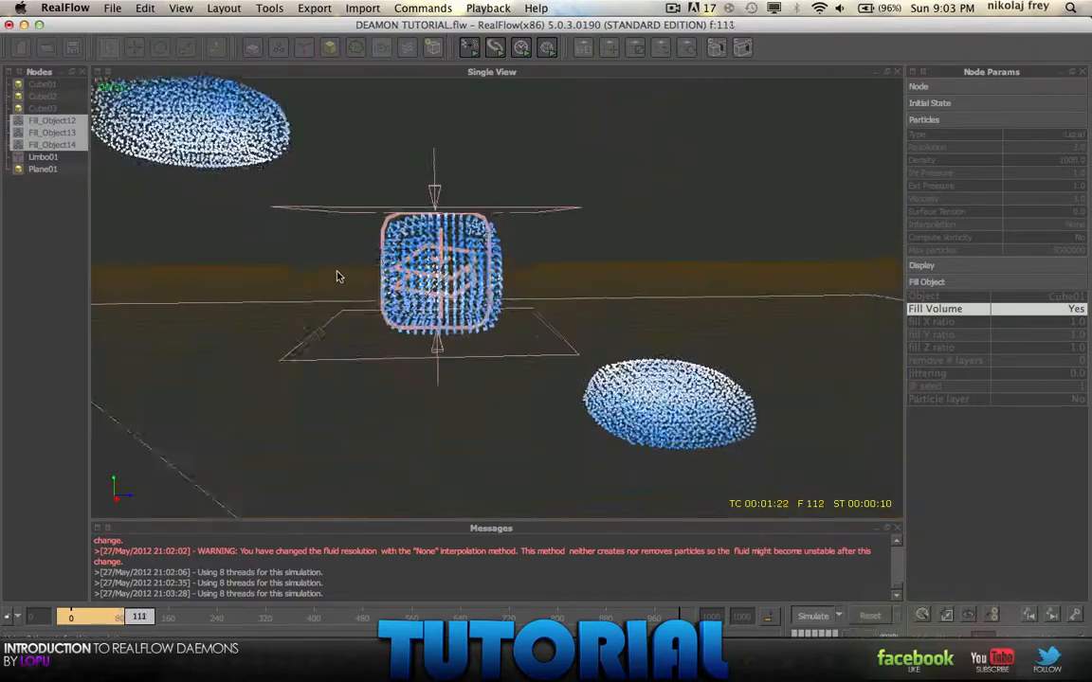
{"action": "left_click_drag", "start_coordinate": [401, 266], "coordinate": [426, 281], "text": "alt"}
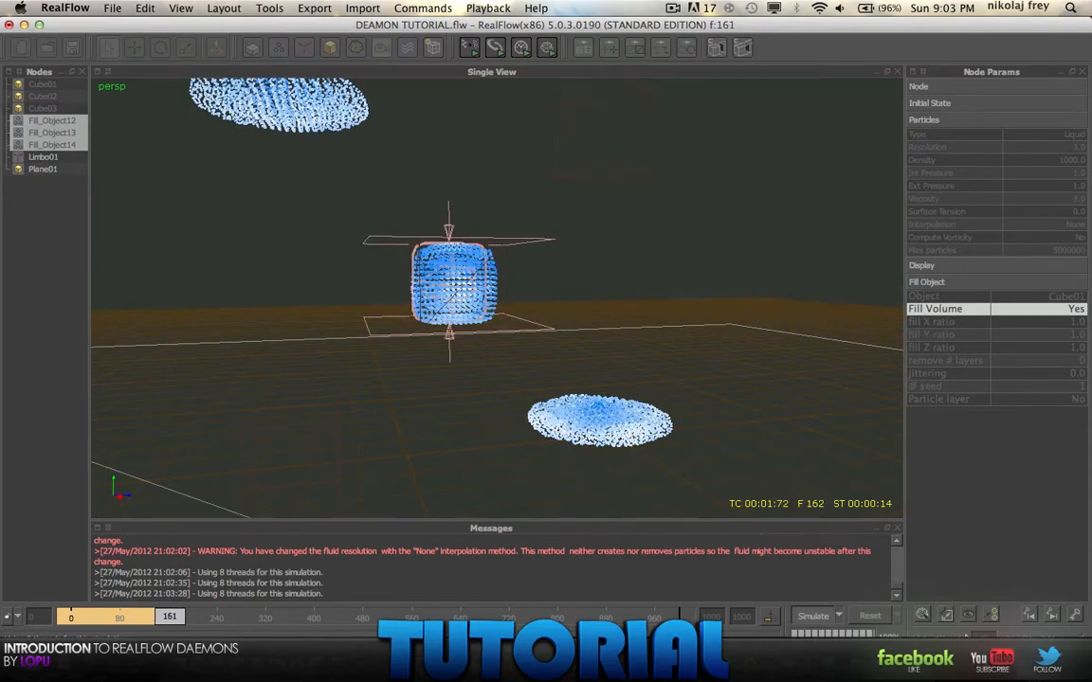
Rewind to frame 0 and review Limbo01's force strength and attenuation settings
{"action": "left_click", "coordinate": [872, 617]}
{"action": "left_click", "coordinate": [531, 355]}
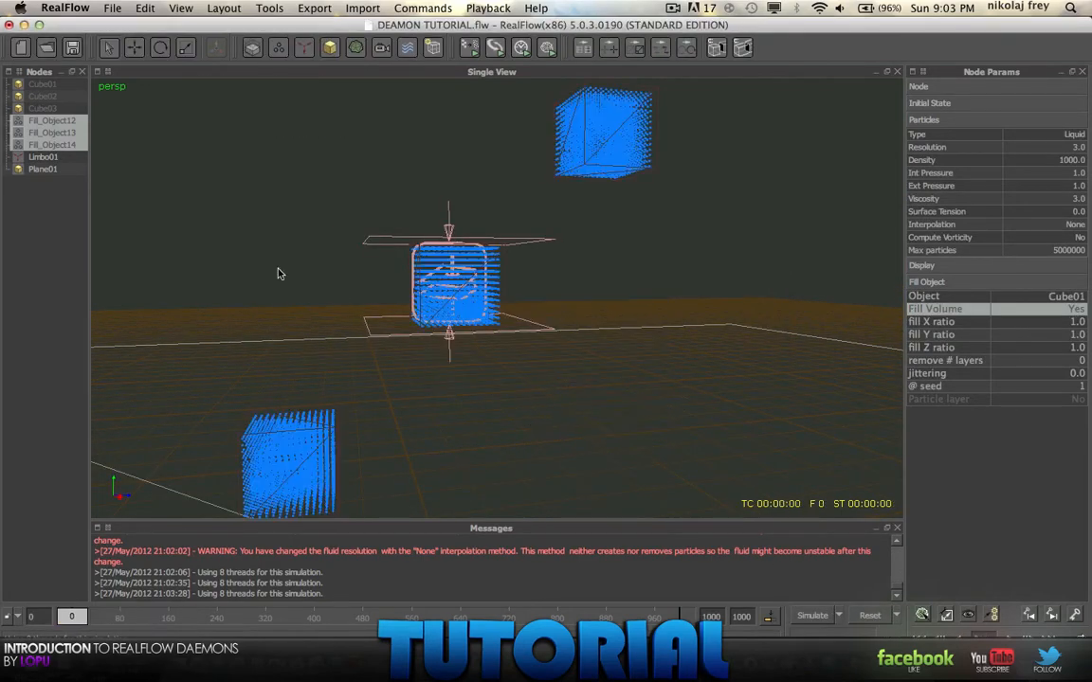
{"action": "left_click", "coordinate": [37, 157]}
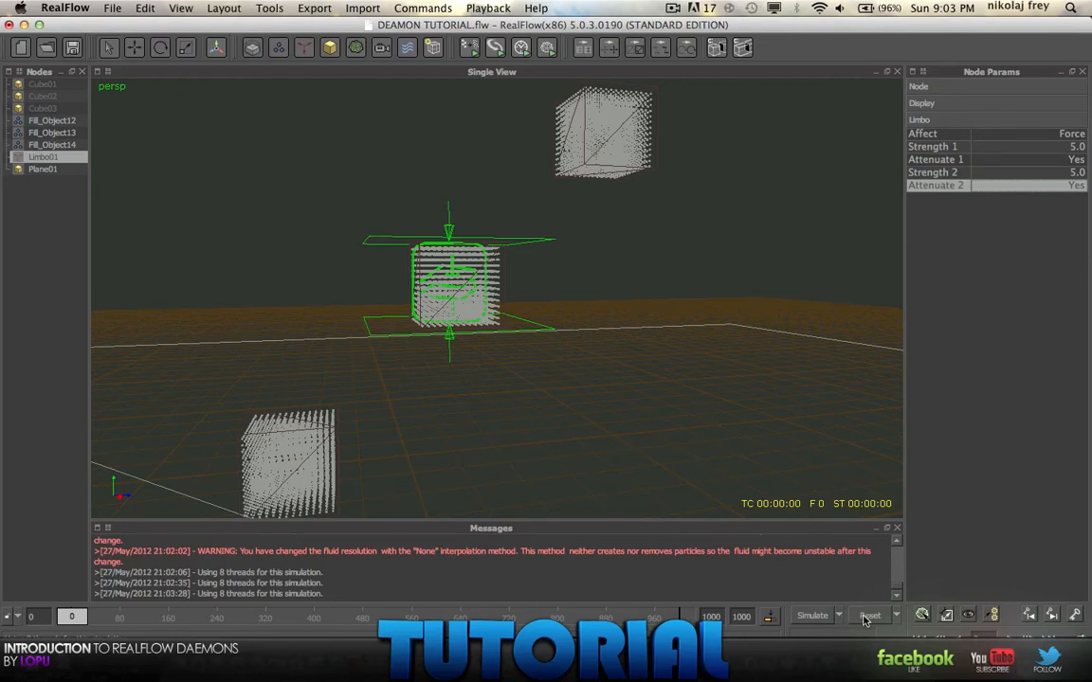
Reselect the three liquid fills and start the simulation
{"action": "left_click", "coordinate": [49, 120]}
{"action": "left_click", "coordinate": [49, 145], "text": "shift"}
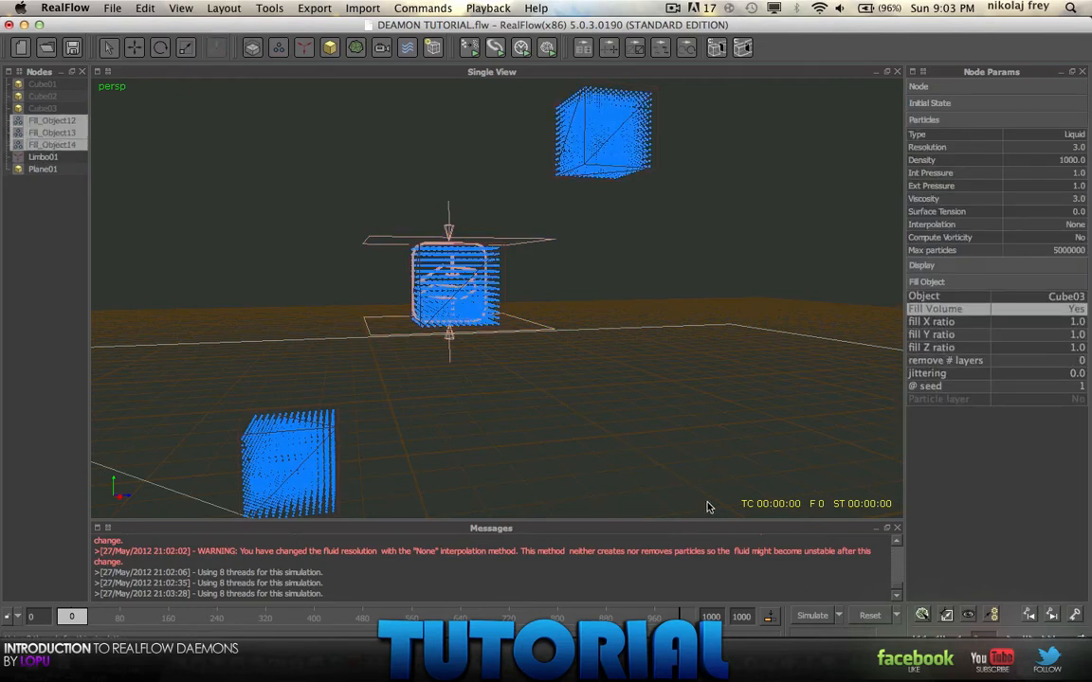
{"action": "left_click", "coordinate": [814, 617]}
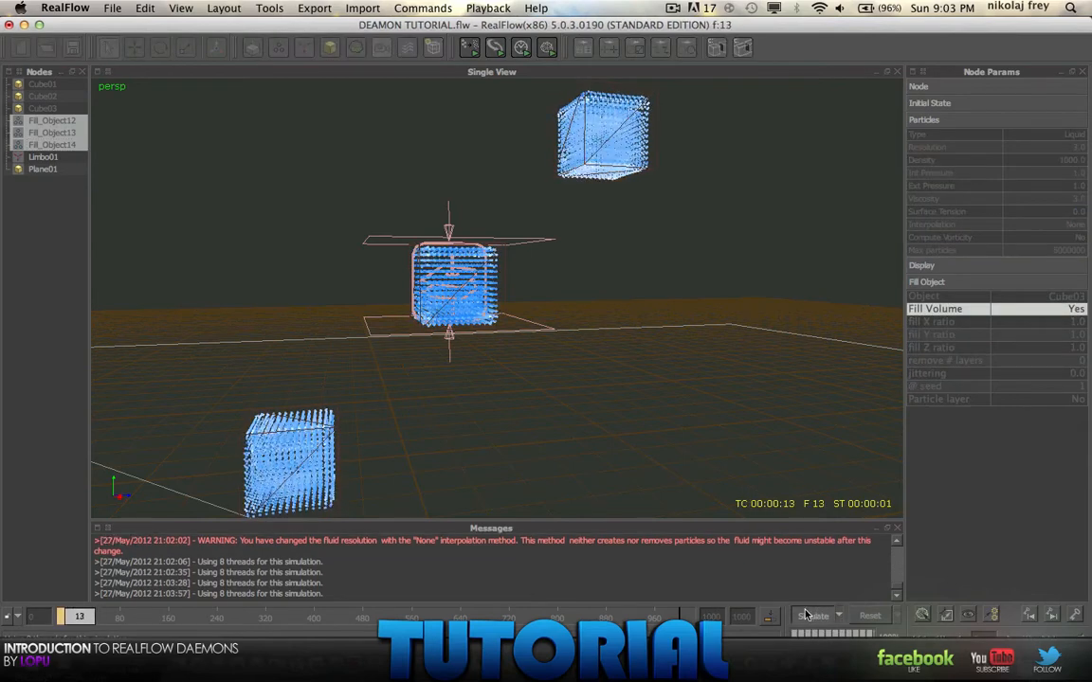
Restart the simulation from frame 0 and orbit to follow the liquid toward the daemon
{"action": "left_click", "coordinate": [870, 617]}
{"action": "left_click", "coordinate": [814, 617]}
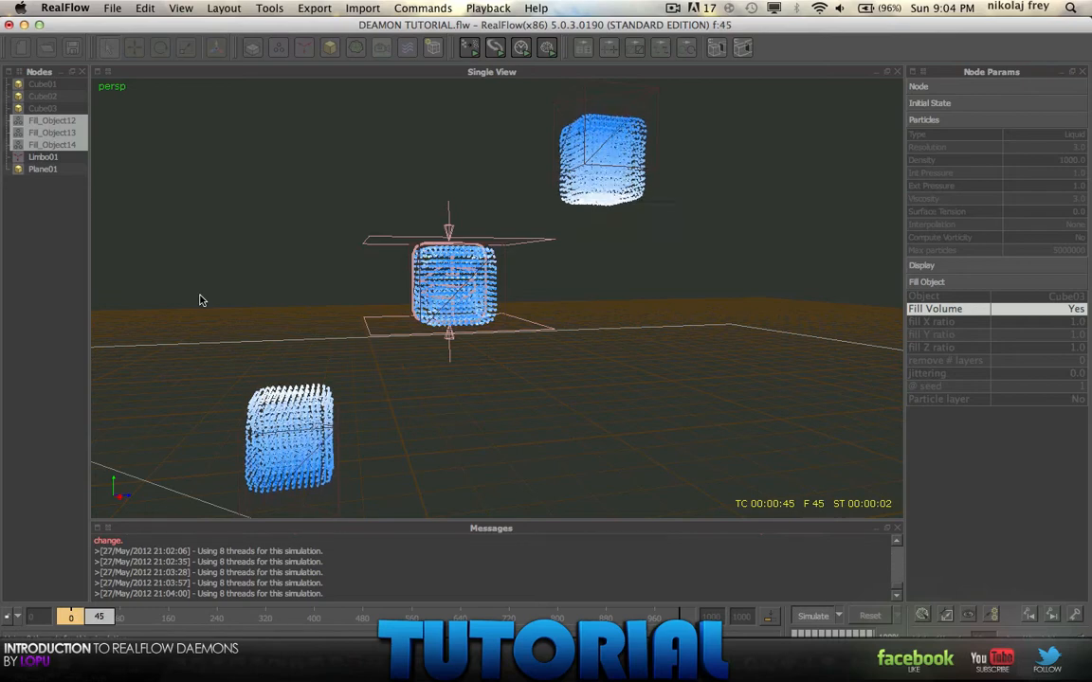
{"action": "left_click_drag", "start_coordinate": [199, 299], "coordinate": [349, 287], "text": "alt"}
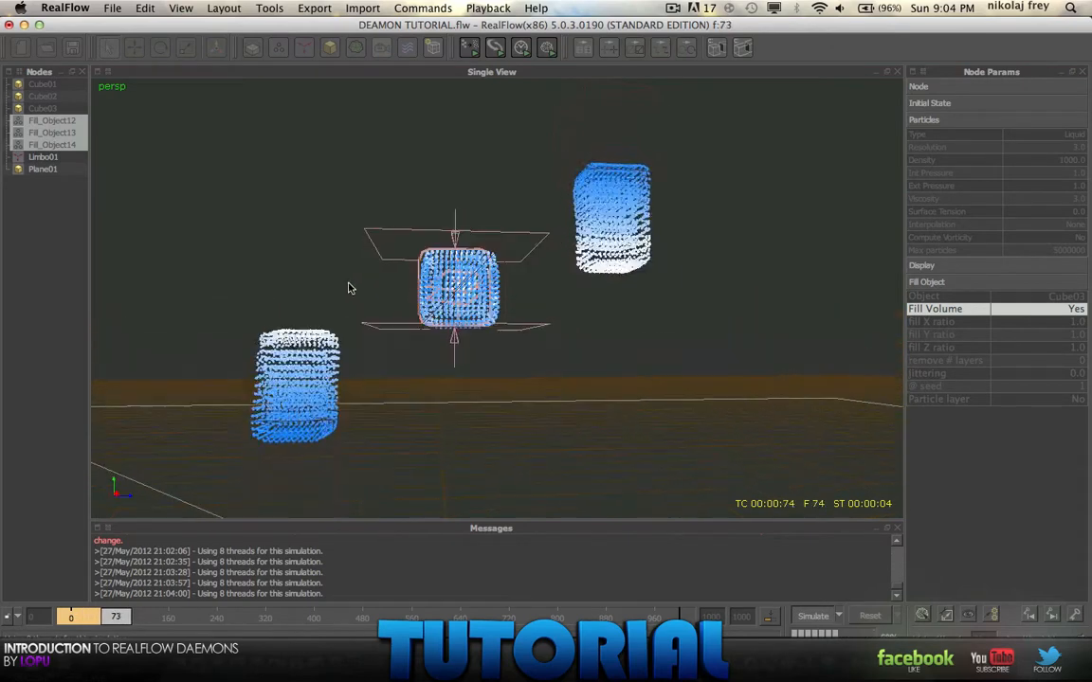
{"action": "mouse_move", "coordinate": [285, 253]}
{"action": "left_mouse_down", "text": "alt"}
{"action": "mouse_move", "coordinate": [369, 301]}
{"action": "mouse_move", "coordinate": [417, 277]}
{"action": "mouse_move", "coordinate": [339, 301]}
{"action": "left_mouse_up", "text": "alt"}
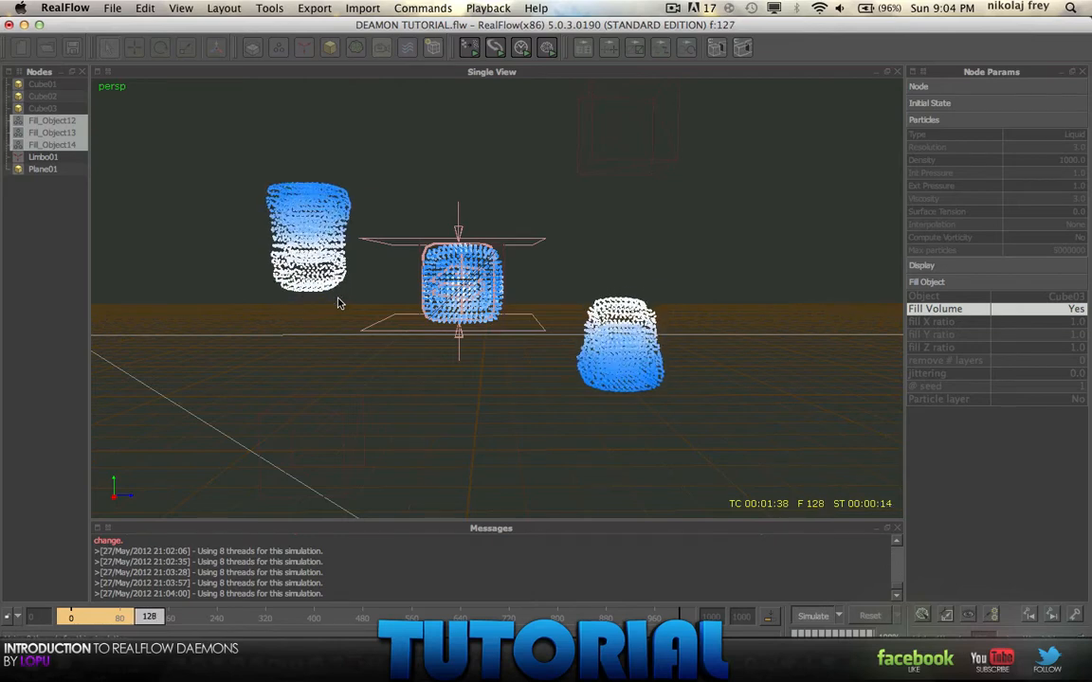
{"action": "mouse_move", "coordinate": [338, 302]}
{"action": "left_mouse_down", "text": "alt"}
{"action": "mouse_move", "coordinate": [417, 285]}
{"action": "mouse_move", "coordinate": [291, 294]}
{"action": "mouse_move", "coordinate": [326, 287]}
{"action": "left_mouse_up", "text": "alt"}
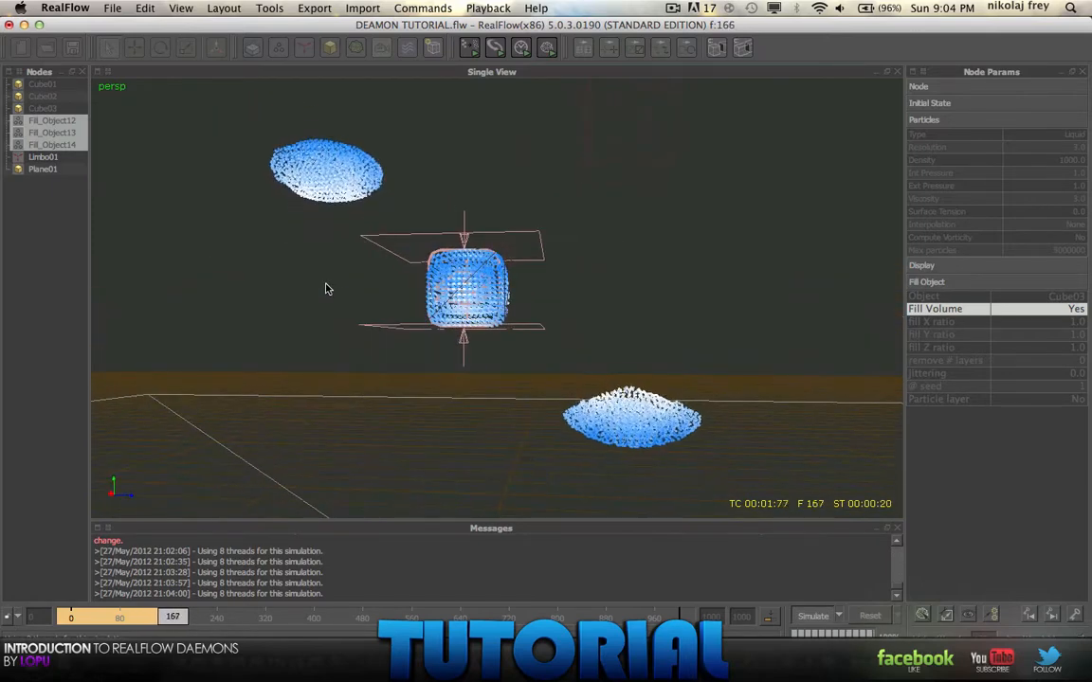
{"action": "mouse_move", "coordinate": [325, 288]}
{"action": "left_mouse_down", "text": "alt"}
{"action": "mouse_move", "coordinate": [360, 295]}
{"action": "mouse_move", "coordinate": [364, 316]}
{"action": "mouse_move", "coordinate": [341, 143]}
{"action": "mouse_move", "coordinate": [438, 148]}
{"action": "mouse_move", "coordinate": [438, 302]}
{"action": "left_mouse_up", "text": "alt"}
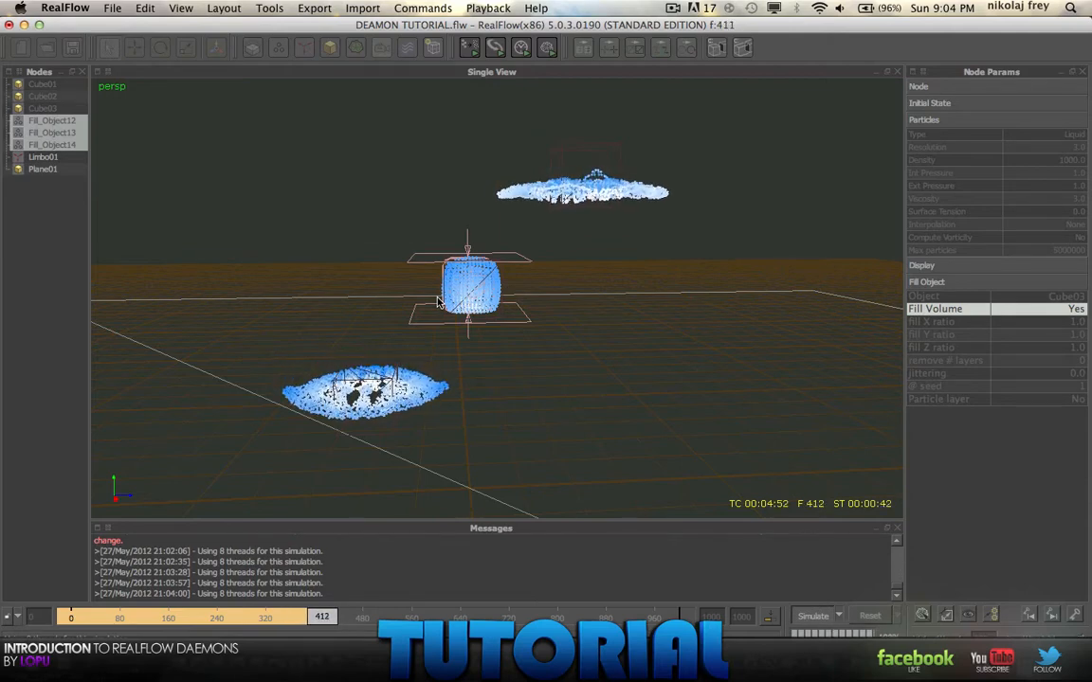
Orbit around the daemon to watch the outer liquid swirl while the centre cube holds
{"action": "mouse_move", "coordinate": [426, 311]}
{"action": "left_mouse_down", "text": "alt"}
{"action": "mouse_move", "coordinate": [452, 295]}
{"action": "mouse_move", "coordinate": [465, 316]}
{"action": "left_mouse_up", "text": "alt"}
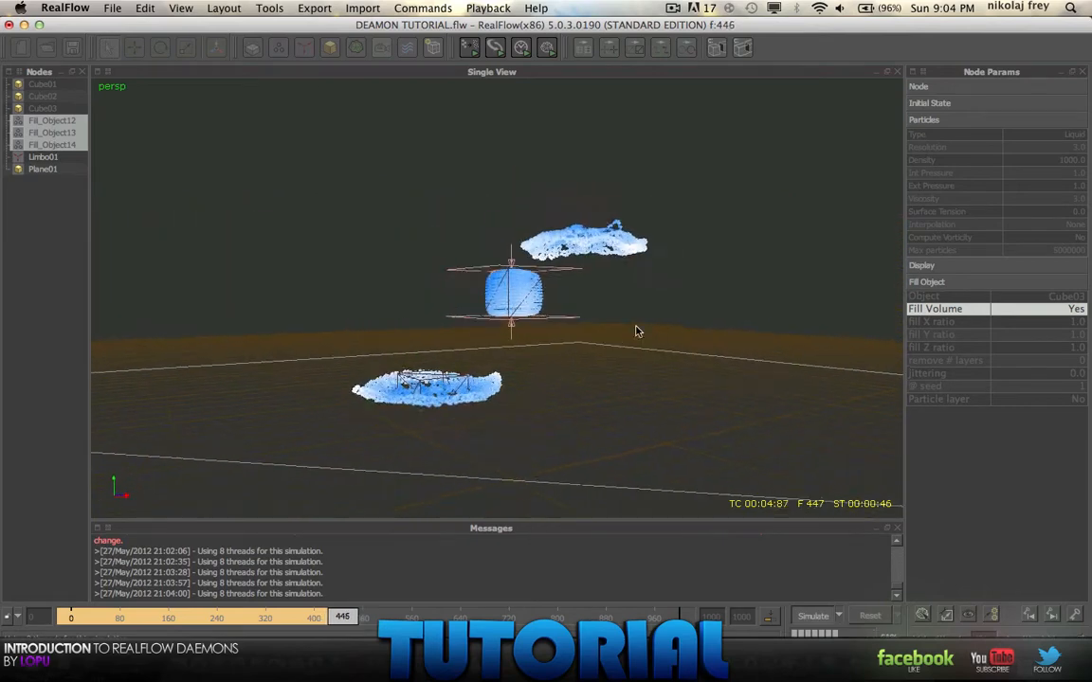
{"action": "mouse_move", "coordinate": [569, 337]}
{"action": "left_mouse_down", "text": "alt"}
{"action": "mouse_move", "coordinate": [370, 275]}
{"action": "mouse_move", "coordinate": [469, 281]}
{"action": "left_mouse_up", "text": "alt"}
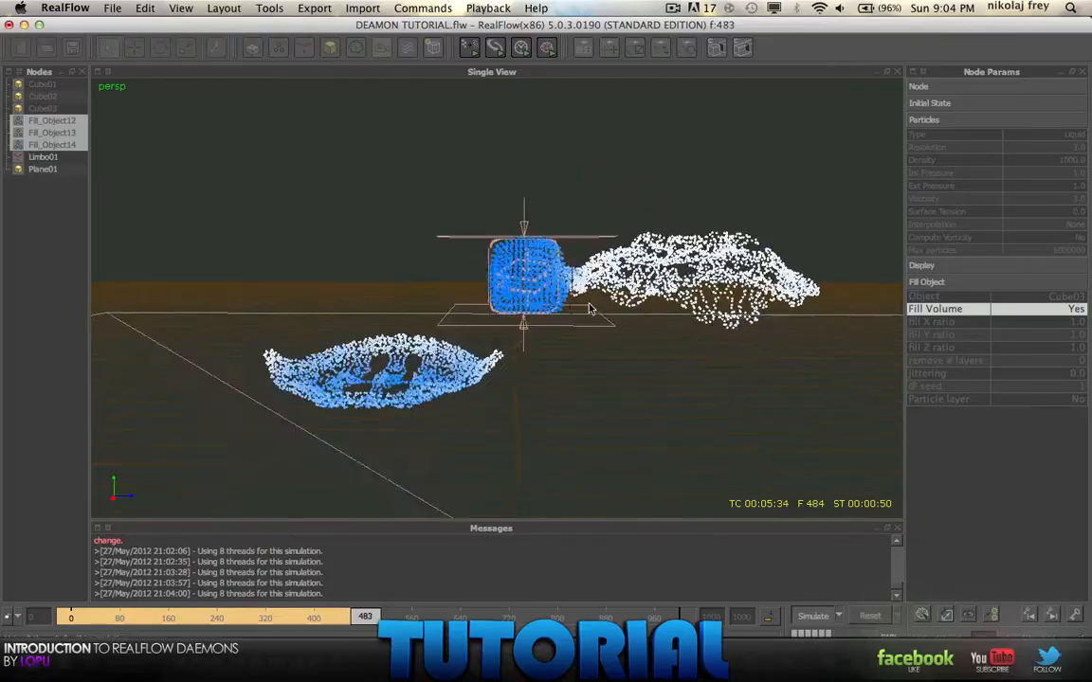
{"action": "scroll", "coordinate": [469, 281], "scroll_direction": "up", "scroll_amount": 6}
{"action": "left_click_drag", "start_coordinate": [543, 294], "coordinate": [340, 272], "text": "alt"}
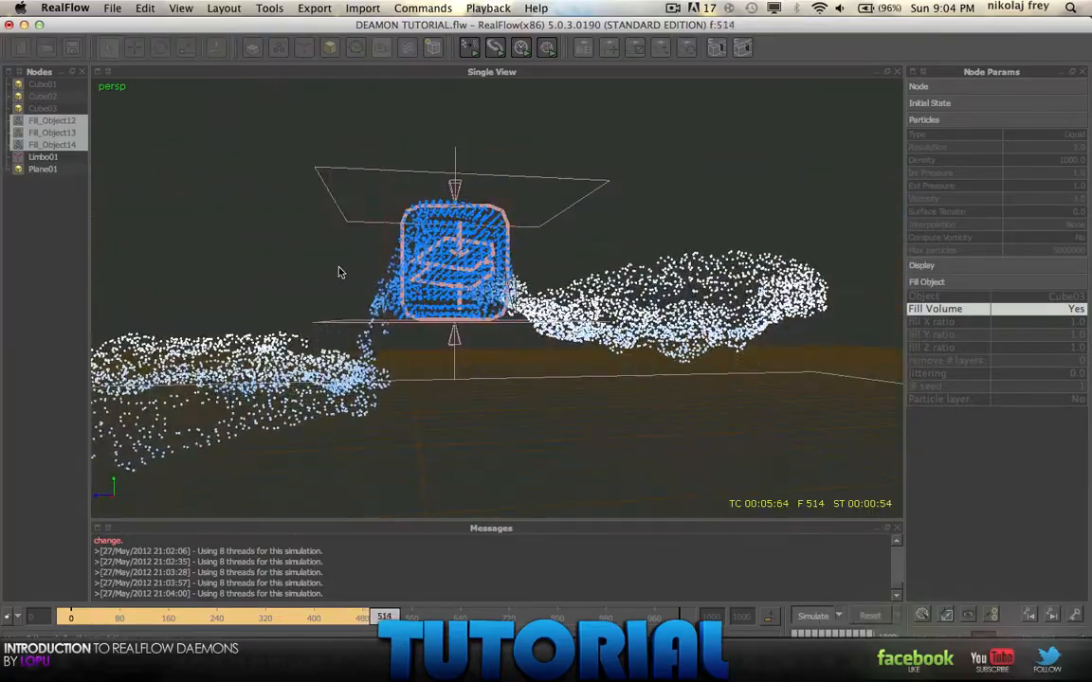
{"action": "mouse_move", "coordinate": [340, 272]}
{"action": "left_mouse_down", "text": "alt"}
{"action": "mouse_move", "coordinate": [308, 280]}
{"action": "mouse_move", "coordinate": [606, 284]}
{"action": "mouse_move", "coordinate": [519, 263]}
{"action": "left_mouse_up", "text": "alt"}
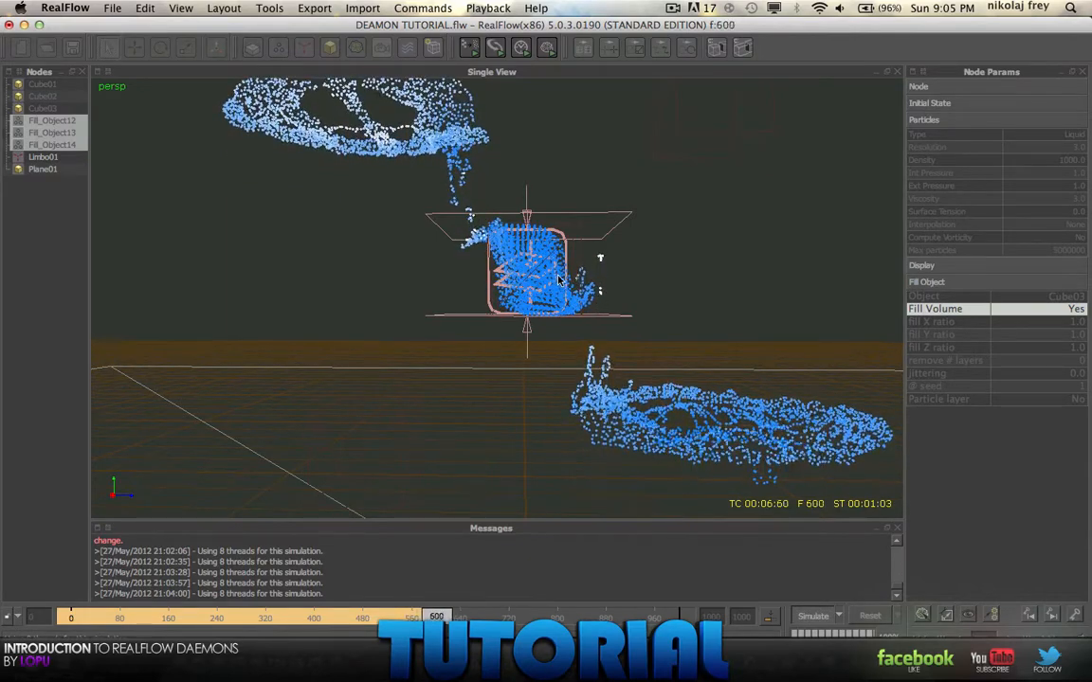
{"action": "mouse_move", "coordinate": [507, 273]}
{"action": "left_mouse_down", "text": "alt"}
{"action": "mouse_move", "coordinate": [278, 296]}
{"action": "mouse_move", "coordinate": [614, 300]}
{"action": "left_mouse_up", "text": "alt"}
{"action": "scroll", "coordinate": [614, 300], "scroll_direction": "down", "scroll_amount": 3}
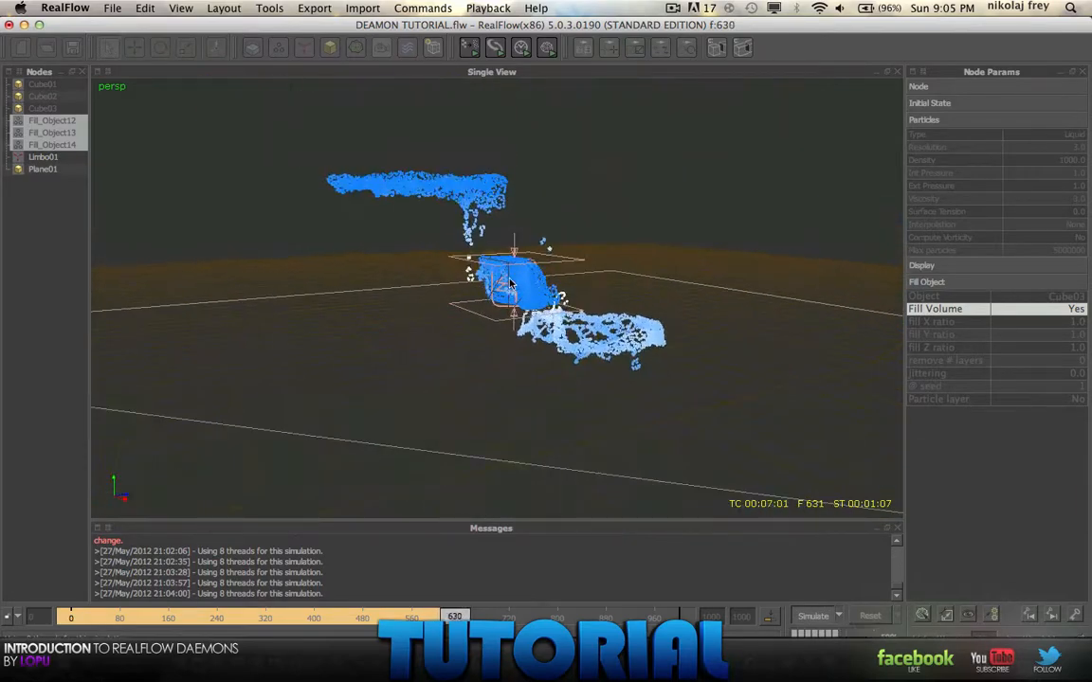
{"action": "mouse_move", "coordinate": [519, 286]}
{"action": "left_mouse_down", "text": "alt"}
{"action": "mouse_move", "coordinate": [542, 358]}
{"action": "mouse_move", "coordinate": [506, 261]}
{"action": "mouse_move", "coordinate": [733, 283]}
{"action": "mouse_move", "coordinate": [525, 266]}
{"action": "mouse_move", "coordinate": [537, 268]}
{"action": "left_mouse_up", "text": "alt"}
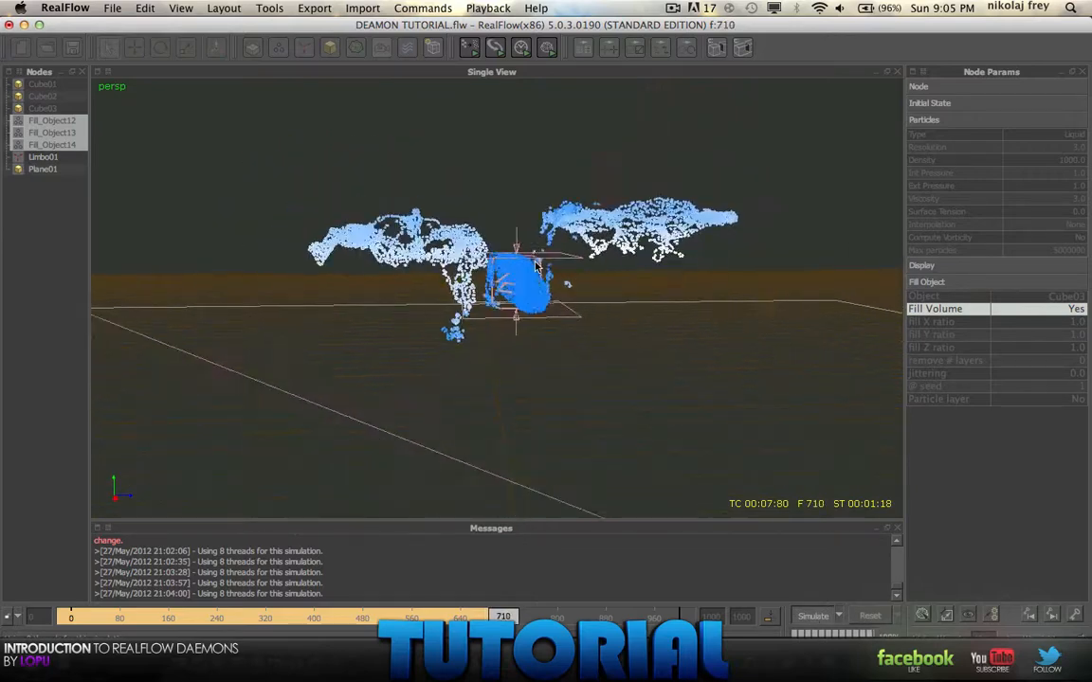